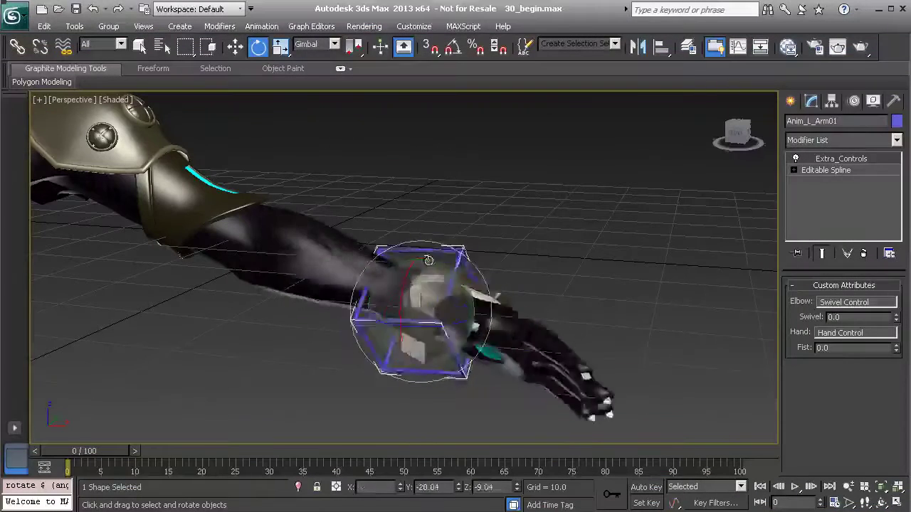
Step: Try rotating the Anim_L_Arm01 wrist control to test the arm's deformation, and undo the rotation
left_click_drag(428, 260, 380, 332)
key("ctrl+z")
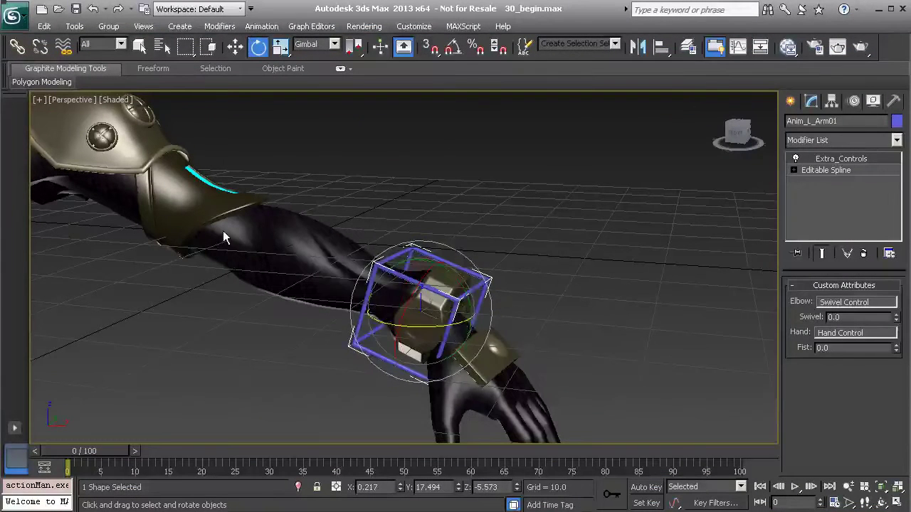
middle_click_drag(212, 233, 301, 281)
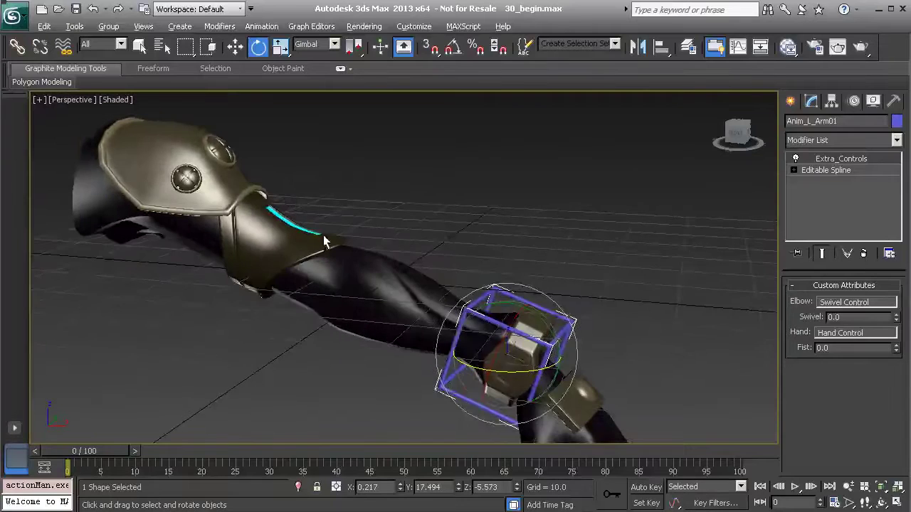
scroll(306, 287, "down", 3)
Step: Show the Layers toolbar and open the layer manager
right_click(891, 65)
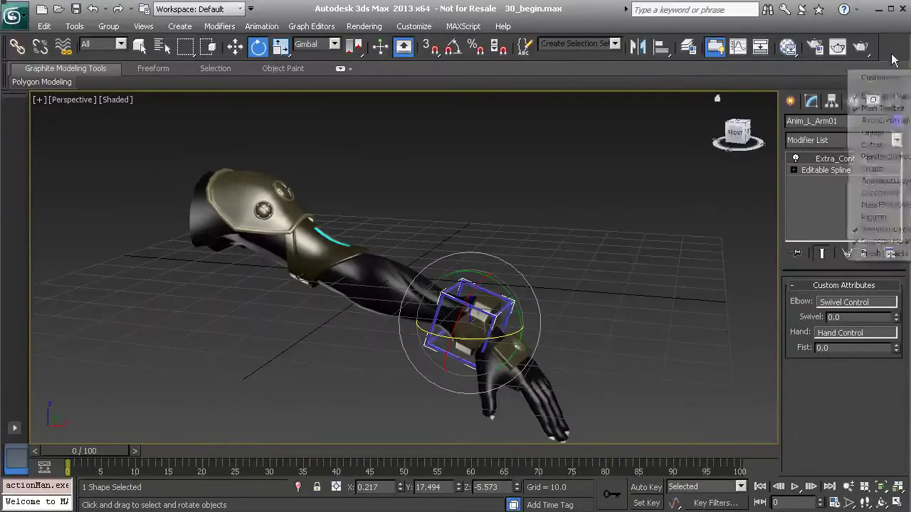
left_click(872, 132)
left_click_drag(108, 329, 193, 154)
left_click(75, 166)
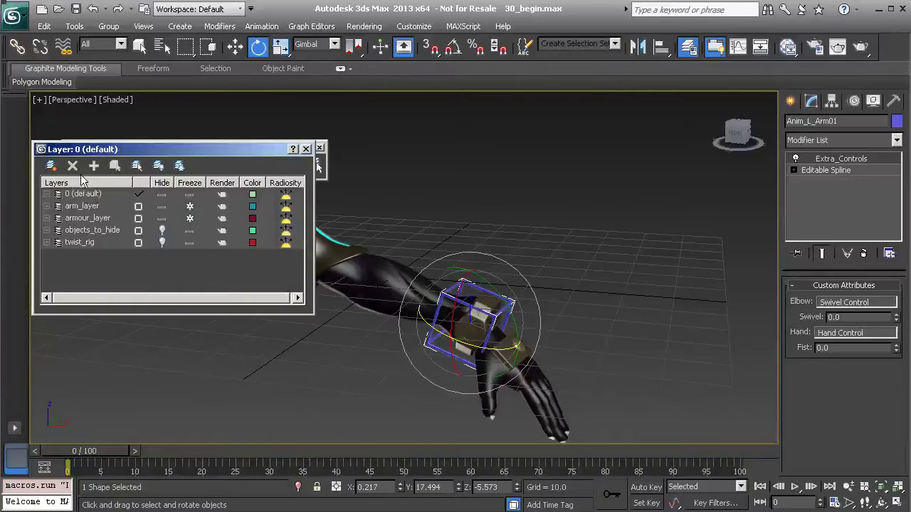
Step: Hide armour_layer and arm_layer so that only the arm bones and the wrist control remain displayed
left_click(163, 218)
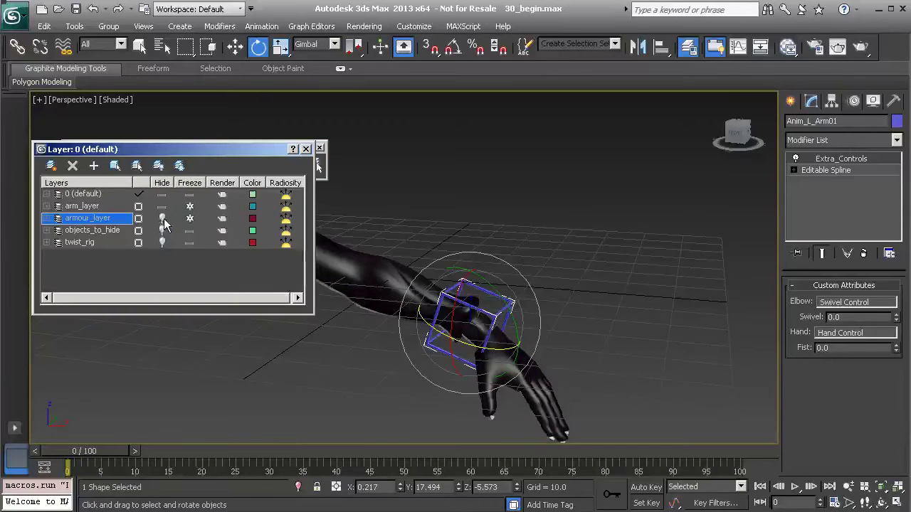
left_click_drag(207, 150, 245, 104)
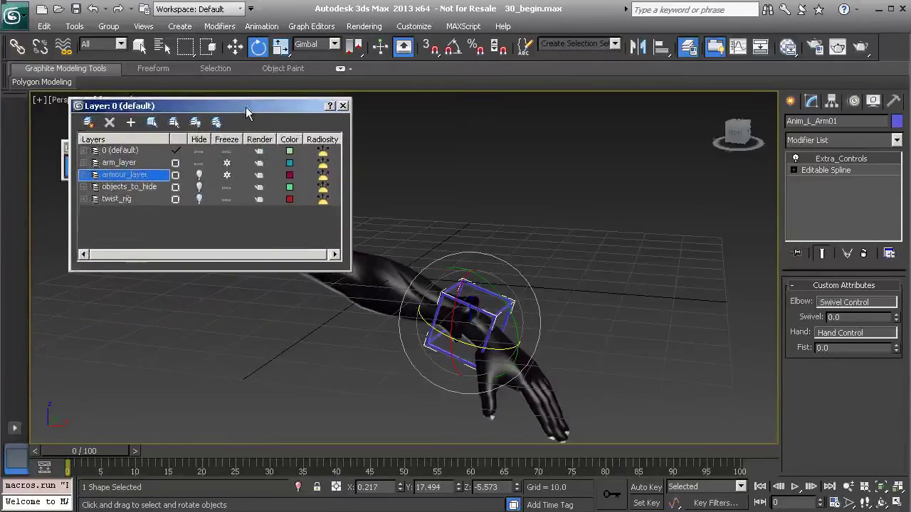
left_click(198, 161)
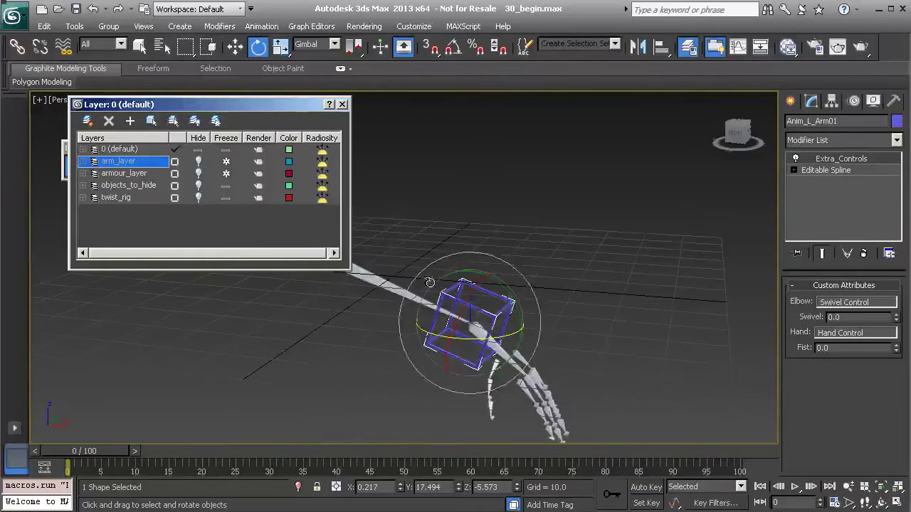
middle_click_drag(427, 281, 471, 320, "alt")
middle_click_drag(412, 319, 402, 271, "alt")
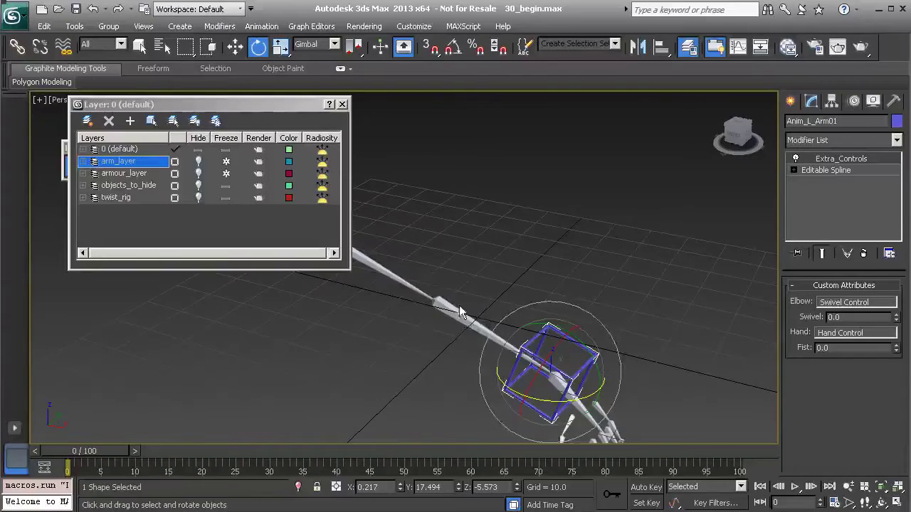
Step: Close the layer manager, dock the Layers toolbar beneath the main toolbar and deselect the wrist control
left_click(341, 105)
left_click_drag(106, 153, 95, 55)
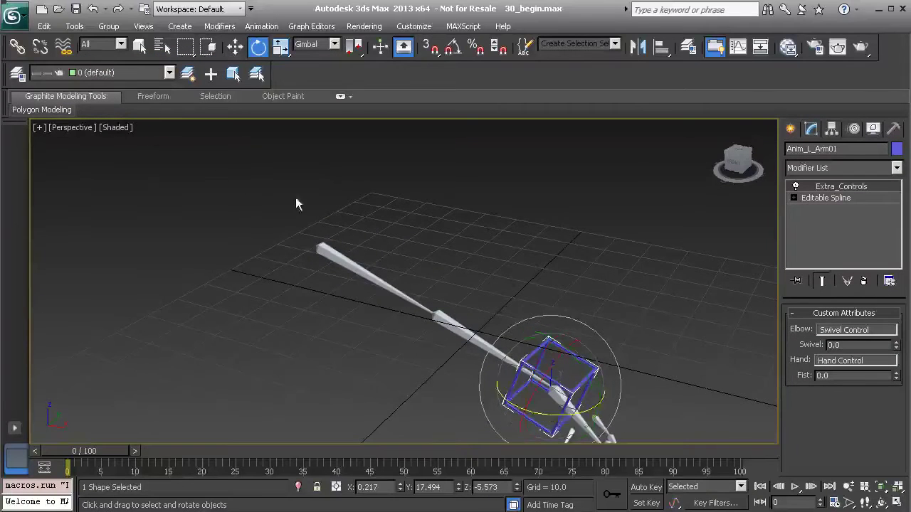
mouse_move(401, 277)
middle_mouse_down("alt")
mouse_move(392, 265)
mouse_move(451, 313)
mouse_move(397, 293)
middle_mouse_up("alt")
left_click(381, 264)
middle_click_drag(382, 263, 380, 250, "alt")
Step: Merge all the objects from muscle.max into the scene and clear the selection
left_click(12, 14)
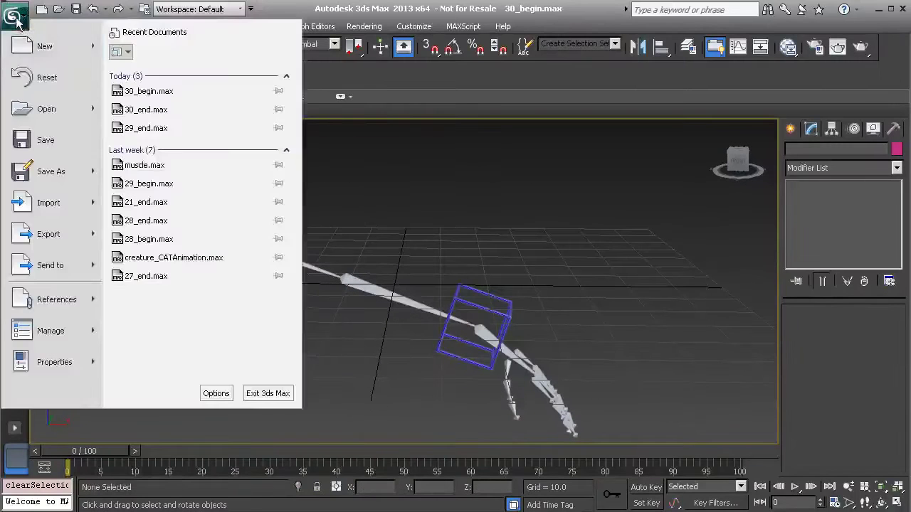
mouse_move(62, 203)
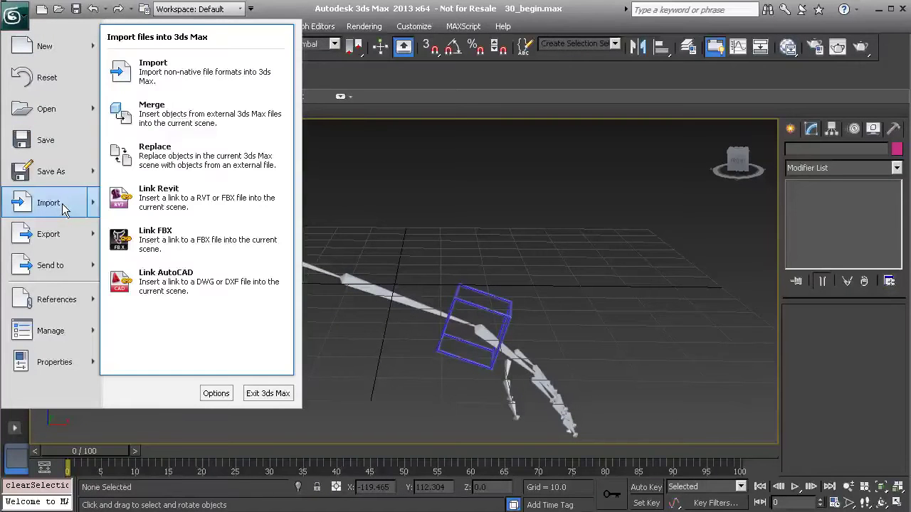
left_click(160, 126)
left_click_drag(483, 186, 478, 352)
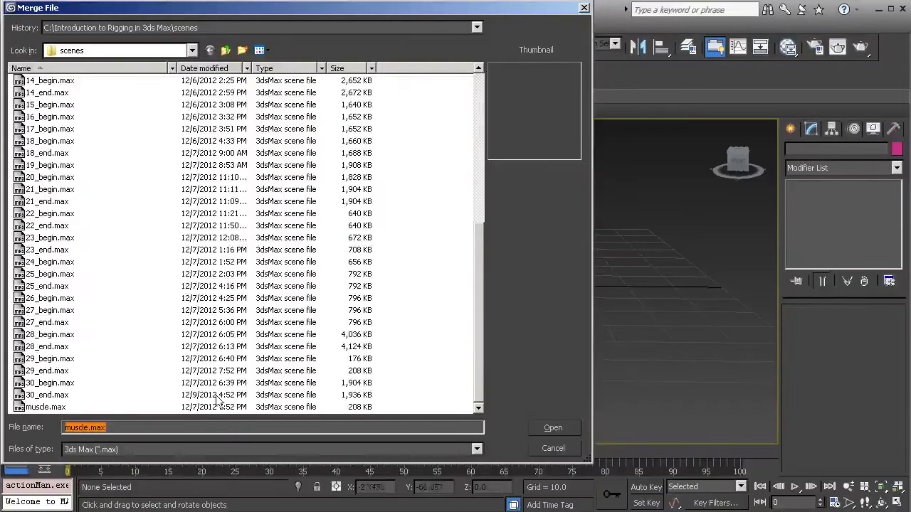
left_click(46, 407)
left_click(554, 428)
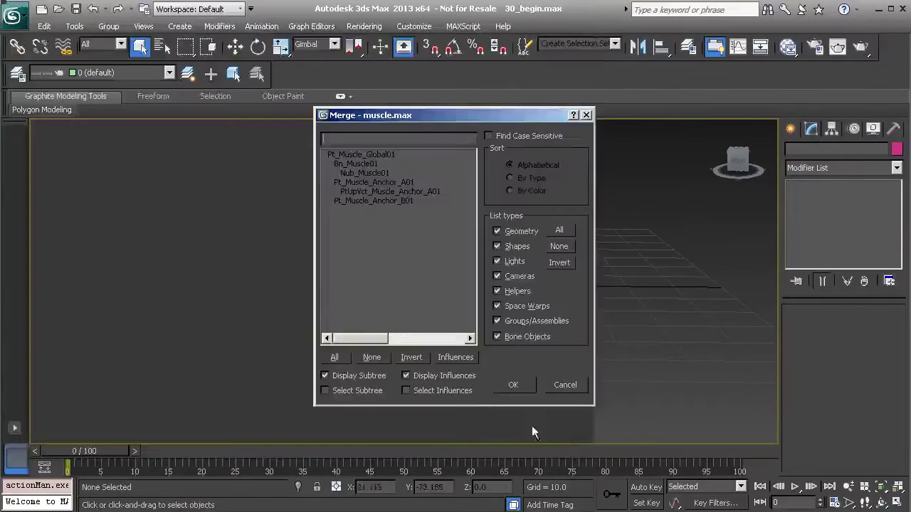
left_click(335, 357)
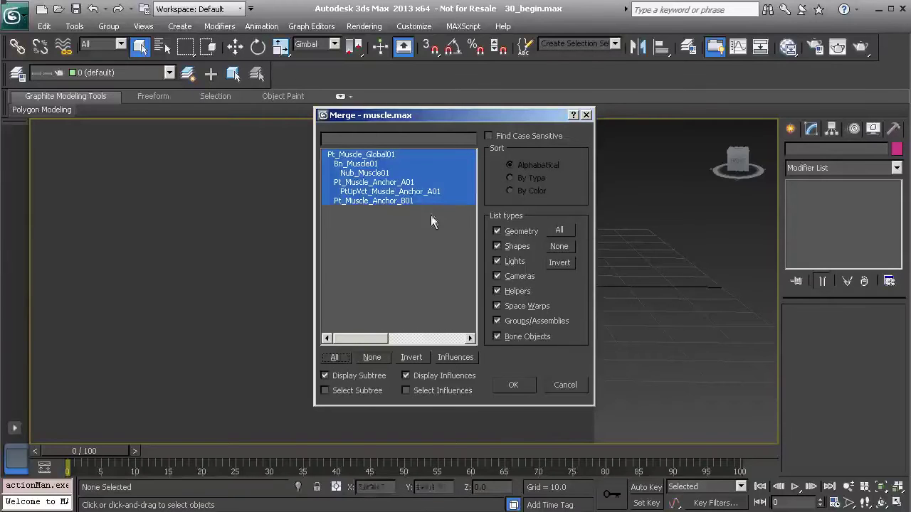
left_click(513, 385)
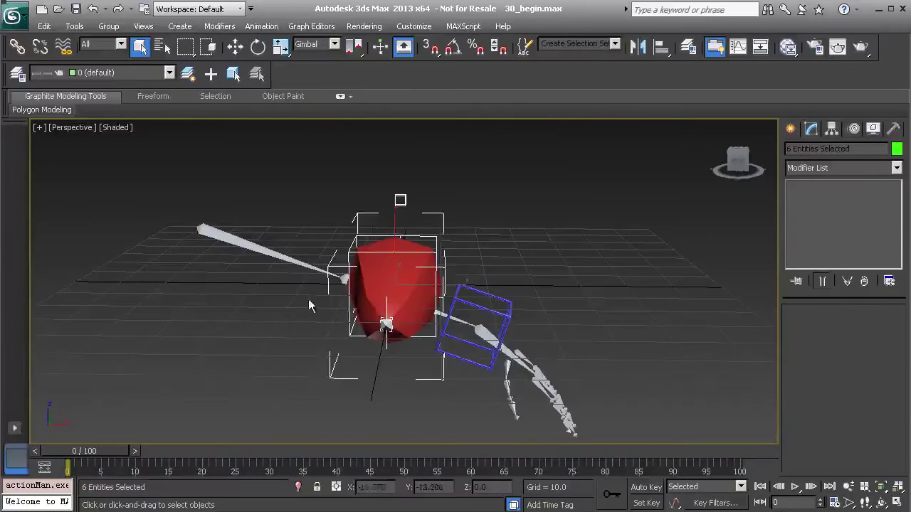
left_click(537, 332)
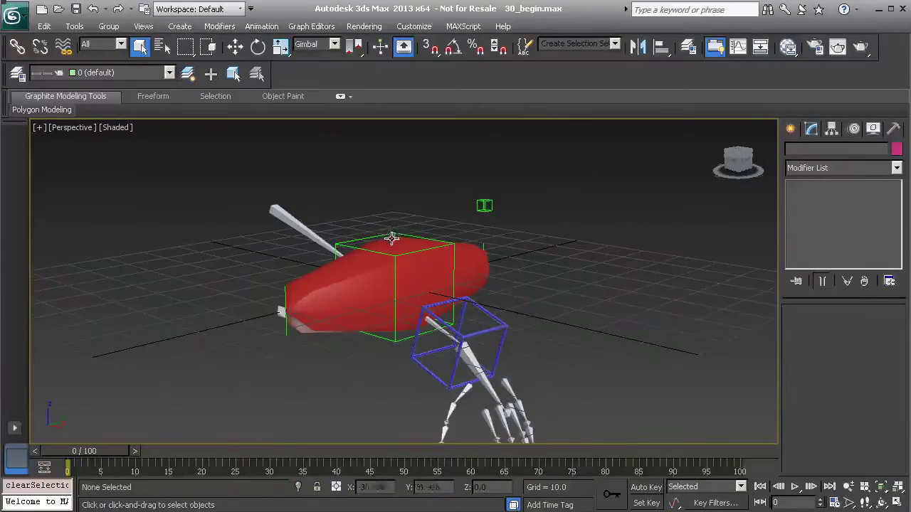
Step: Align Pt_Muscle_Global01 to the shoulder bone Bn_L_Shoulder01, matching pivot points in X, Y, Z position and all three orientation axes
middle_click_drag(266, 257, 377, 279, "alt")
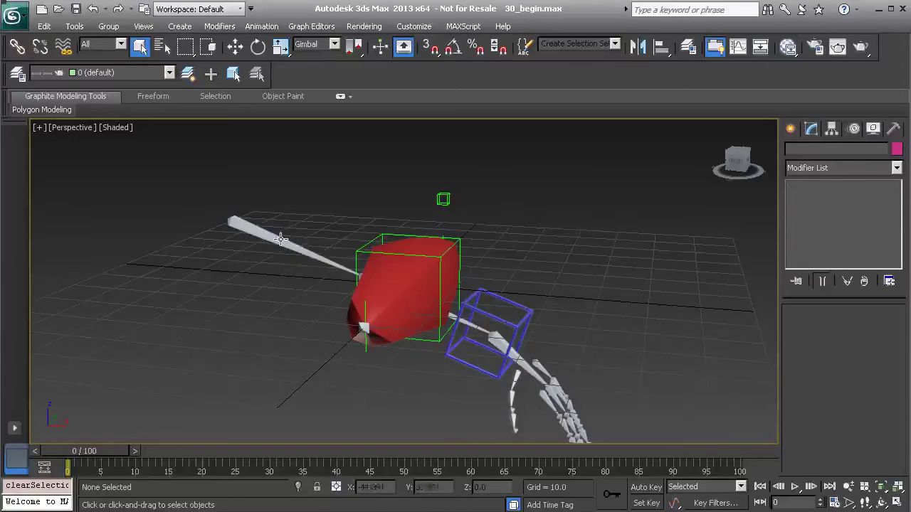
middle_click_drag(290, 273, 337, 286, "alt")
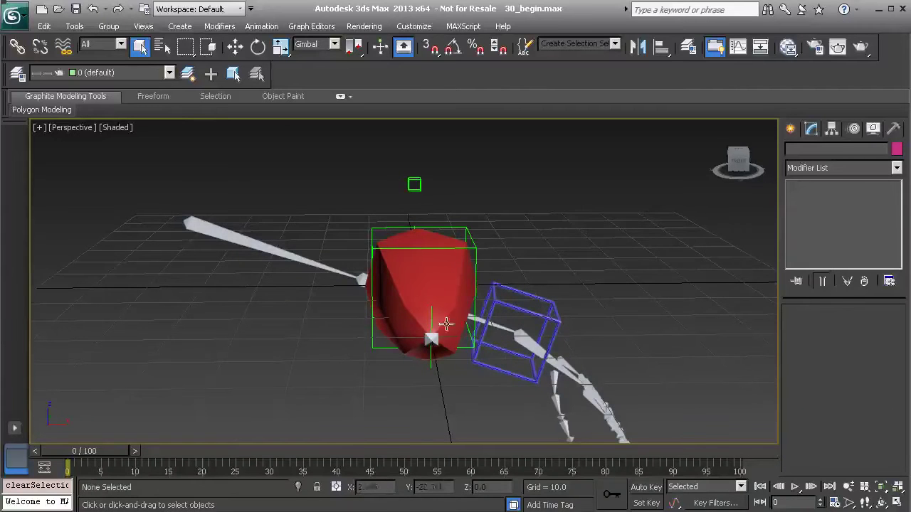
middle_click_drag(473, 323, 430, 290, "alt")
left_click(469, 235)
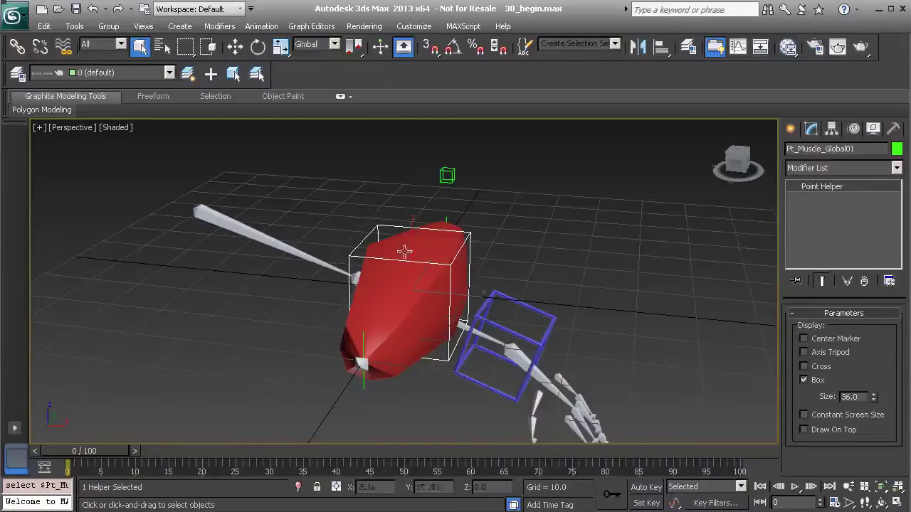
middle_click_drag(439, 251, 405, 218, "alt")
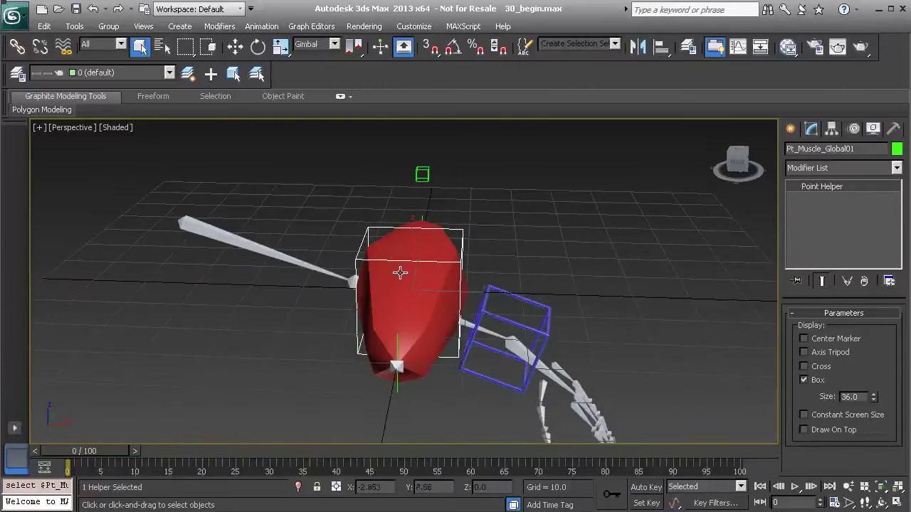
key("alt+a")
left_click(263, 255)
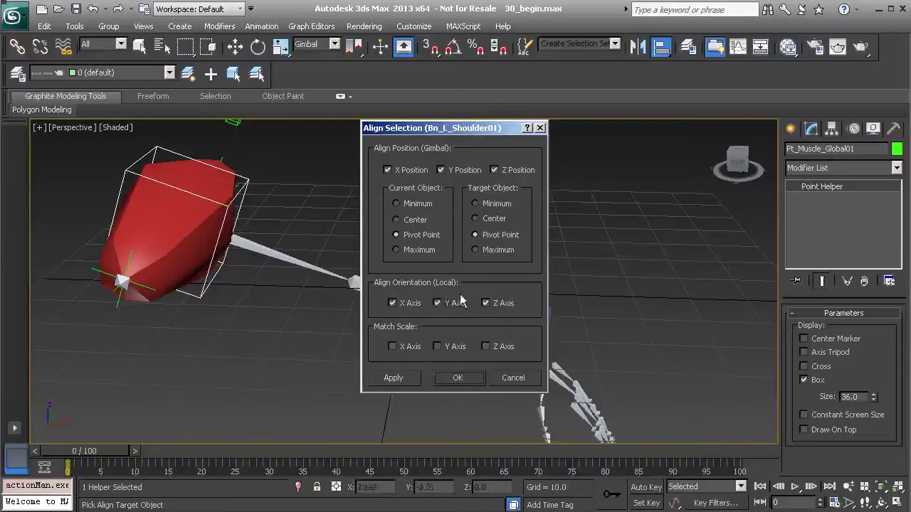
left_click(457, 377)
Step: Try rotating the muscle's global helper about its Z axis in Gimbal coordinates, and undo the rotation and the alignment
key("w")
middle_click_drag(433, 270, 367, 286, "alt")
key("e")
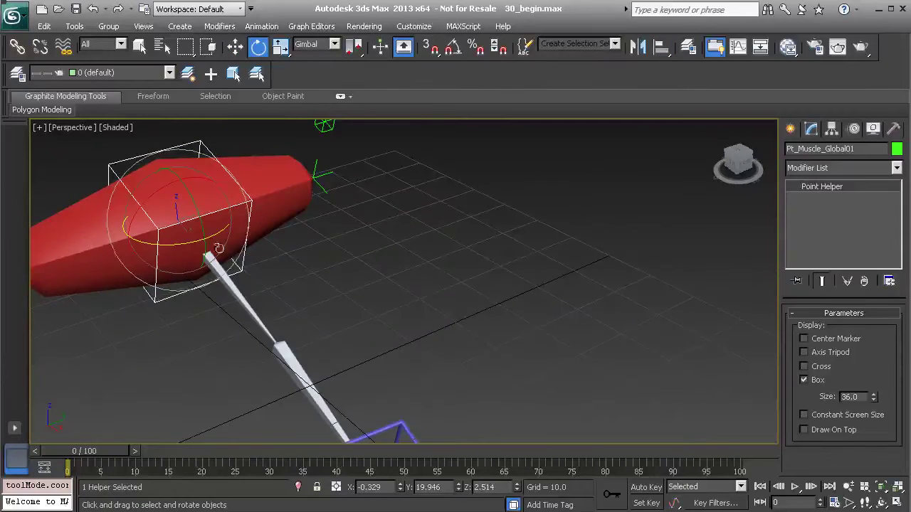
left_click(317, 44)
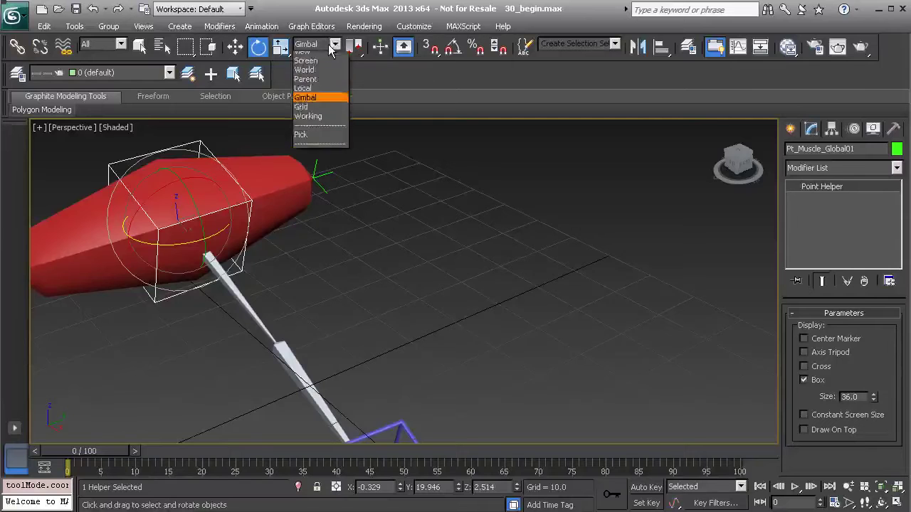
left_click(322, 108)
middle_click_drag(356, 235, 263, 242, "alt")
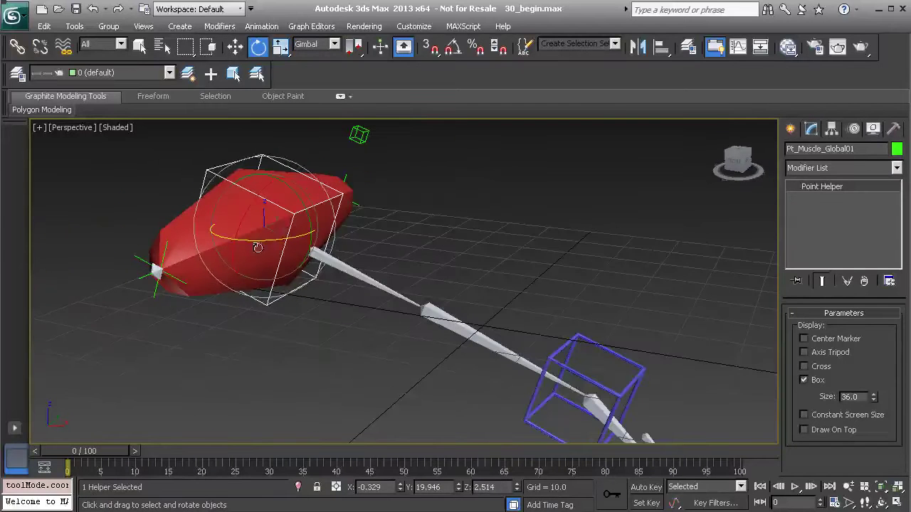
left_click_drag(251, 239, 335, 266)
right_click(335, 266)
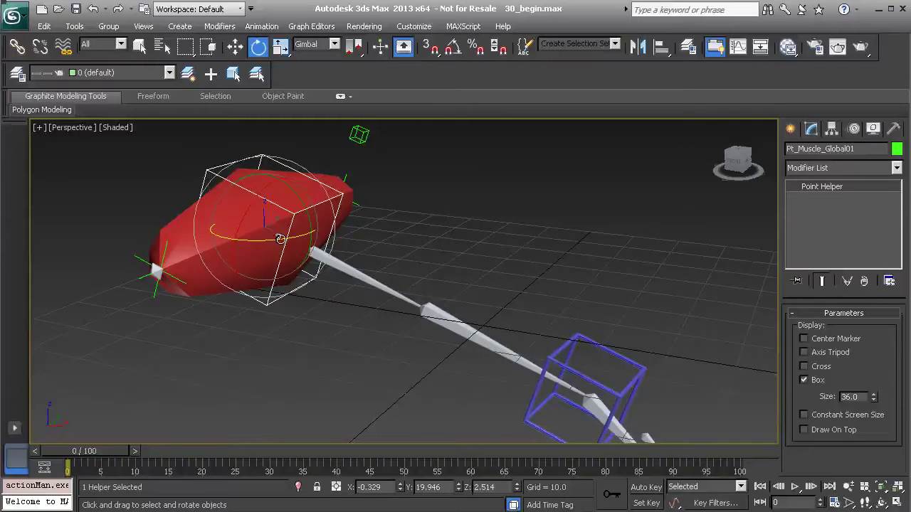
left_click_drag(258, 242, 351, 235)
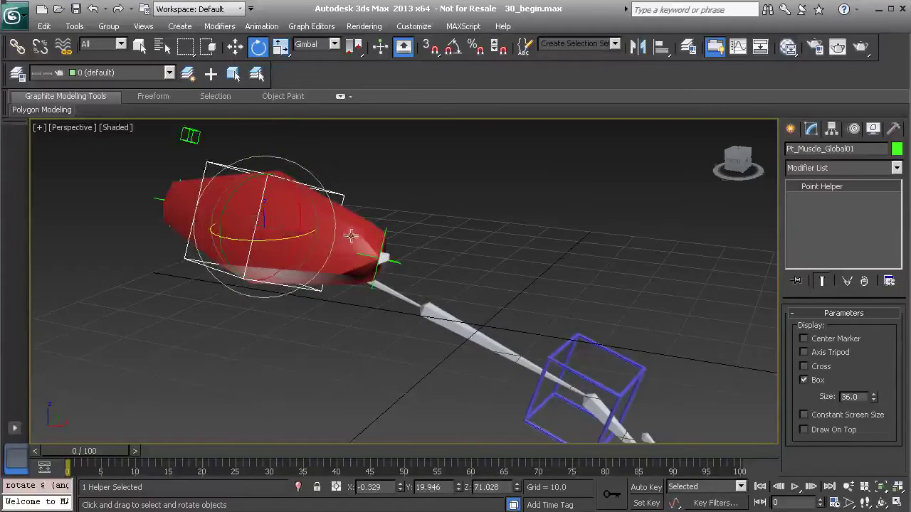
key("ctrl+z")
key("ctrl+z")
Step: Set the axis order of Pt_Muscle_Global01's Zero Euler XYZ rotation controller to ZXY
middle_click_drag(548, 304, 463, 271)
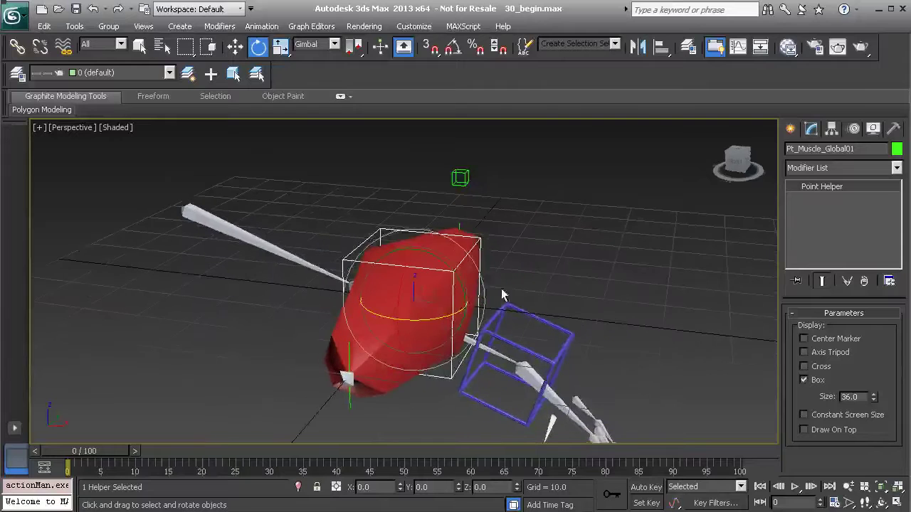
left_click(854, 129)
left_click_drag(789, 337, 787, 449)
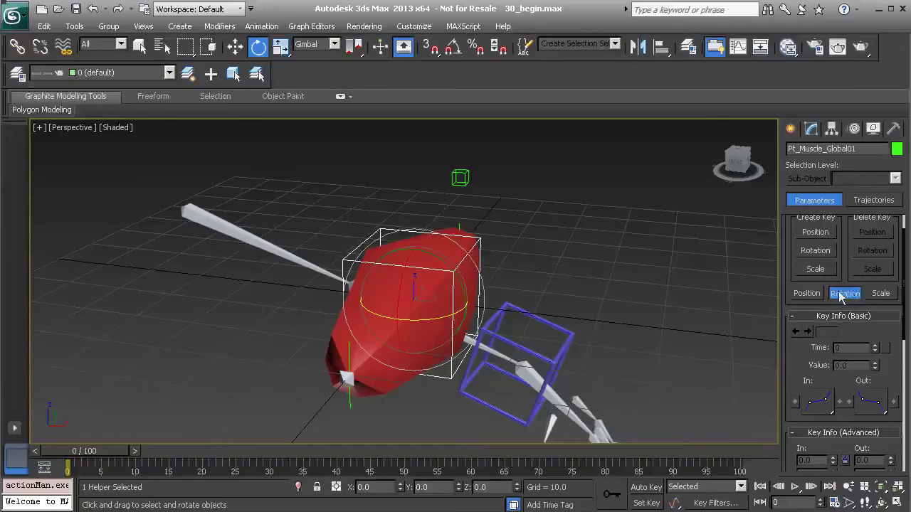
left_click_drag(788, 412, 788, 253)
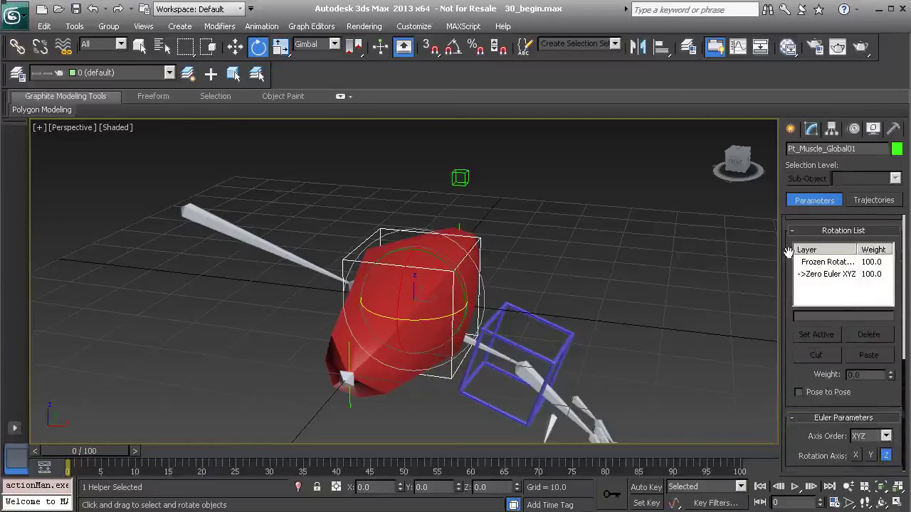
left_click(885, 436)
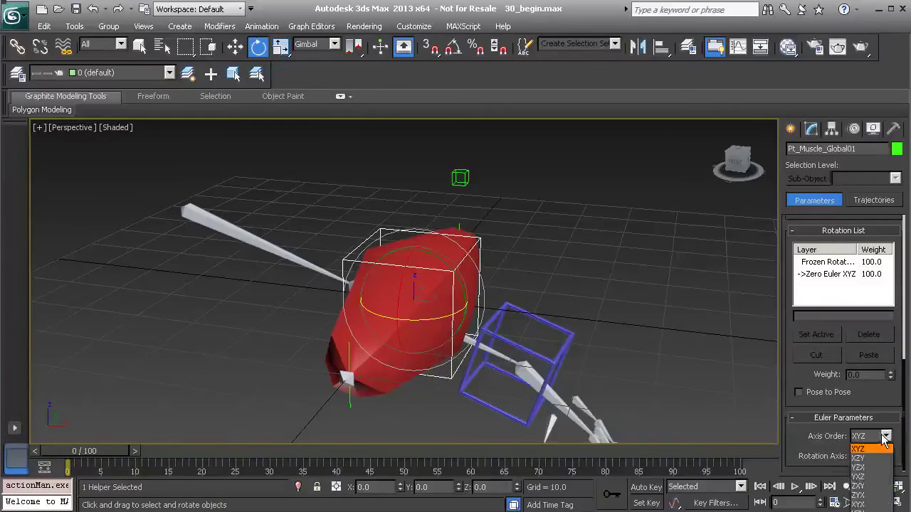
left_click(868, 489)
Step: Realign the muscle's global helper to Bn_L_Shoulder01 pivot to pivot, with X, Y, Z position and X, Y, Z orientation
mouse_move(385, 263)
middle_mouse_down()
mouse_move(407, 256)
mouse_move(382, 248)
middle_mouse_up()
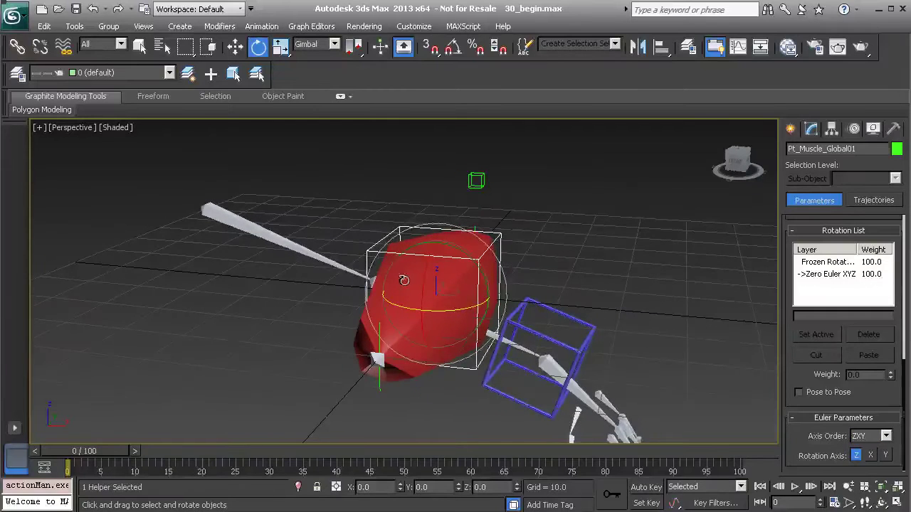
key("alt+a")
left_click(287, 247)
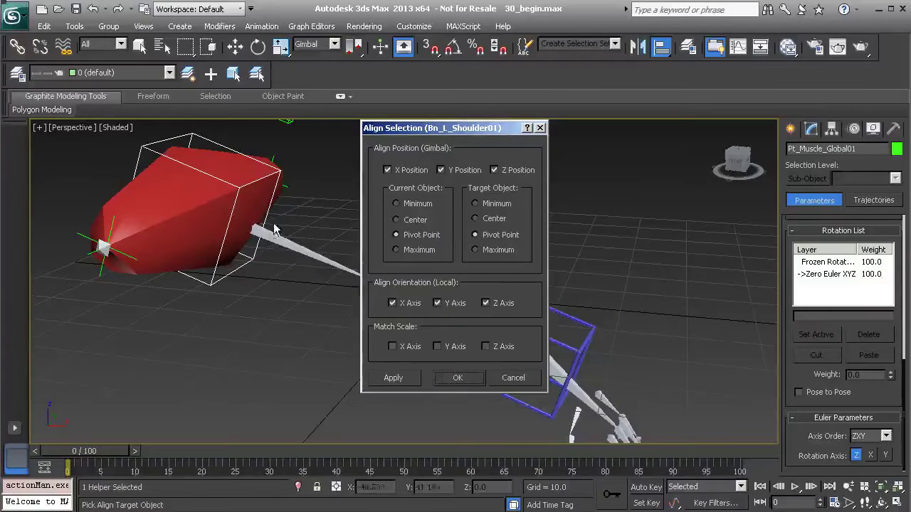
left_click(460, 377)
Step: Try rotating the aligned helper about its Z axis to point the muscle along the upper arm, and undo the rotation
middle_click_drag(460, 374, 350, 290, "alt")
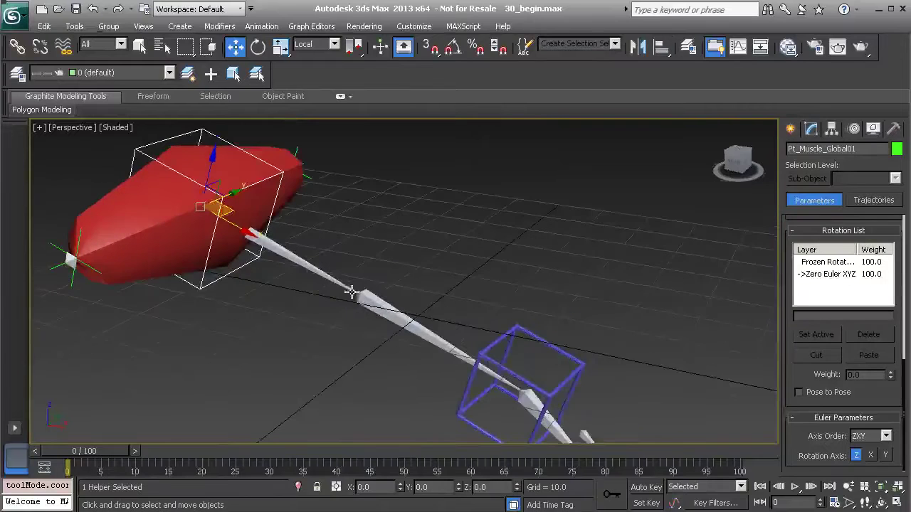
key("e")
middle_click_drag(228, 247, 260, 283)
left_click_drag(224, 266, 366, 262)
middle_click_drag(366, 263, 286, 285, "alt")
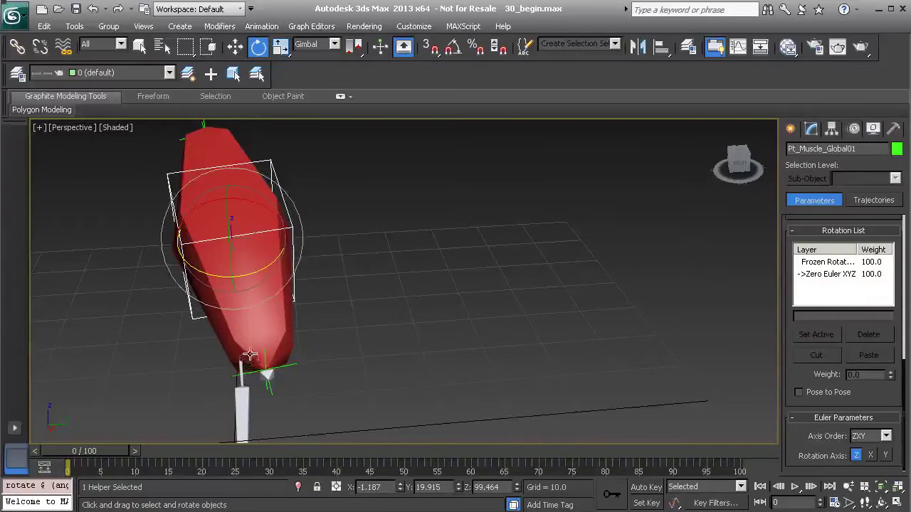
key("ctrl+z")
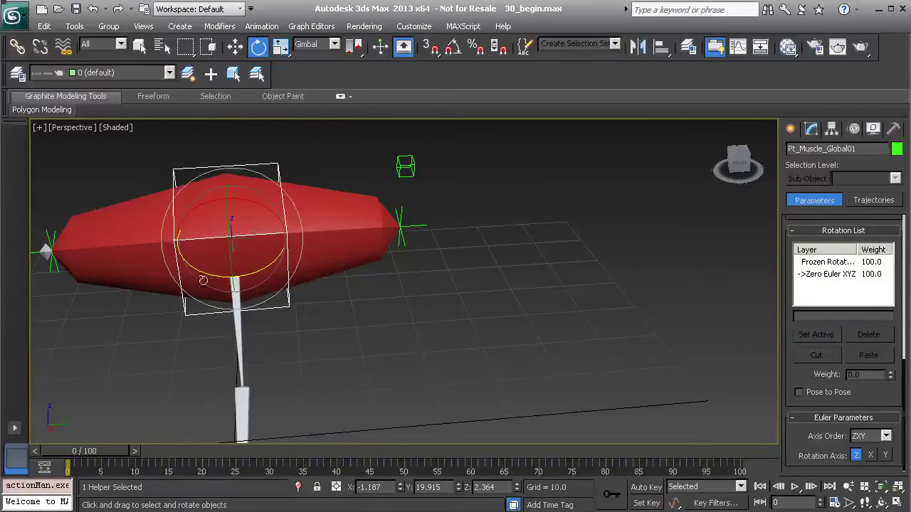
Step: Turn on angle snap and rotate the muscle's global helper 90 degrees about its Z axis to lay the muscle along the arm
key("a")
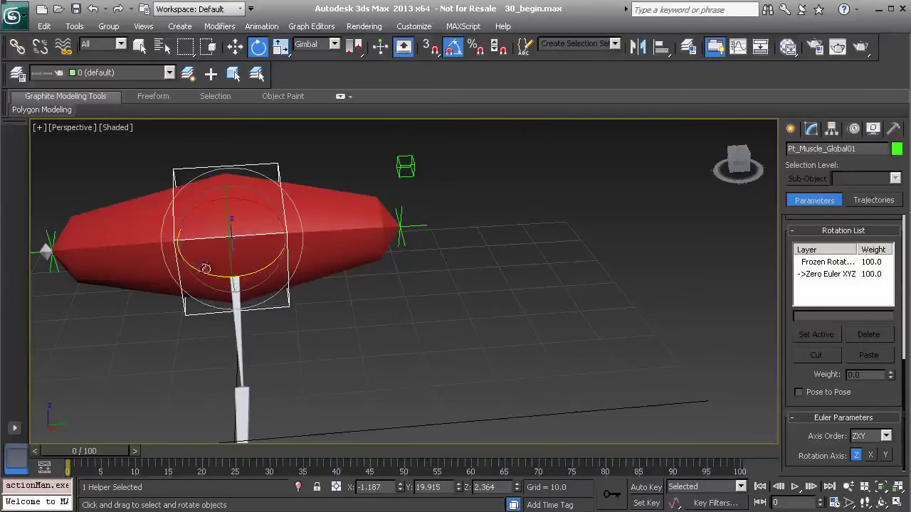
left_click_drag(195, 265, 255, 287)
mouse_move(212, 344)
middle_mouse_down("alt")
mouse_move(220, 319)
mouse_move(321, 313)
mouse_move(267, 265)
mouse_move(294, 301)
mouse_move(280, 303)
middle_mouse_up("alt")
key("F3")
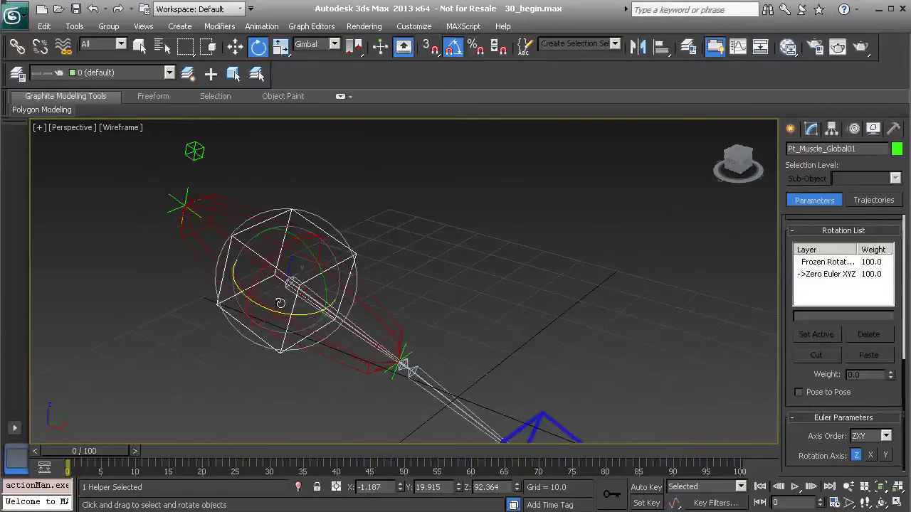
Step: Scale the global helper down uniformly until the muscle rig fits the proportions of the upper arm
key("r")
left_click_drag(277, 280, 165, 354)
middle_click_drag(259, 295, 269, 311, "alt")
left_click_drag(288, 284, 296, 302)
middle_click_drag(337, 313, 359, 290, "alt")
Step: Move the global helper in Local coordinates down the upper arm so the muscle's lower end reaches the elbow
key("w")
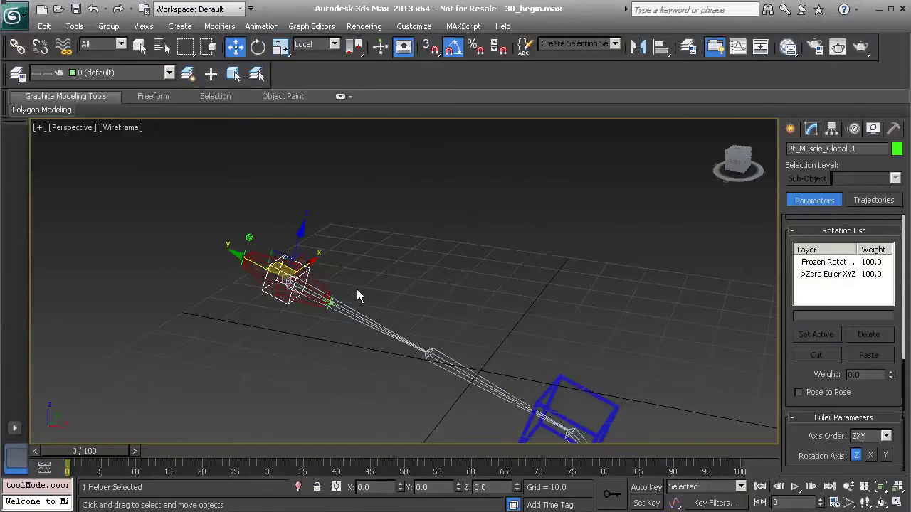
key("F3")
mouse_move(355, 289)
middle_mouse_down("alt")
mouse_move(278, 305)
mouse_move(275, 296)
middle_mouse_up("alt")
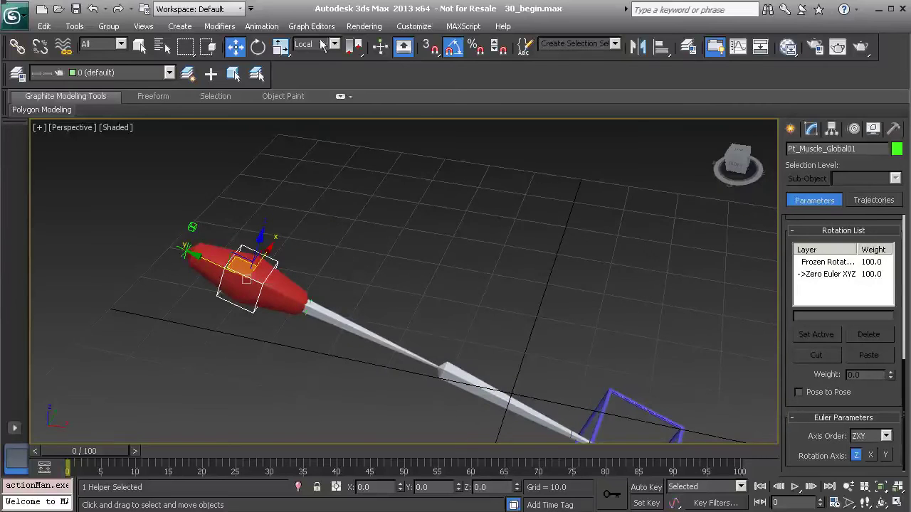
left_click_drag(194, 257, 311, 330)
middle_click_drag(368, 344, 414, 378, "alt")
scroll(414, 377, "up", 3)
middle_click_drag(312, 330, 287, 235, "alt")
left_click_drag(270, 231, 272, 232)
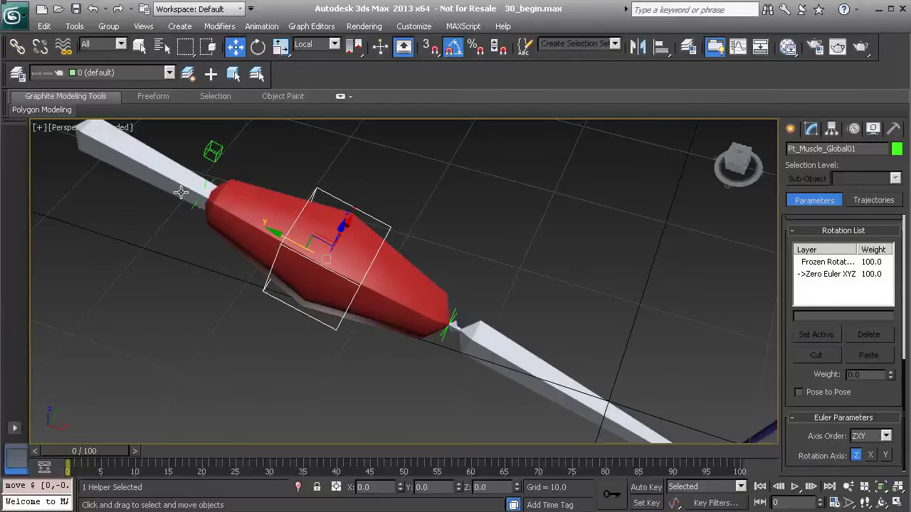
Step: Link Pt_Muscle_Global01 to the upper arm bone as its parent
middle_click_drag(391, 247, 426, 281)
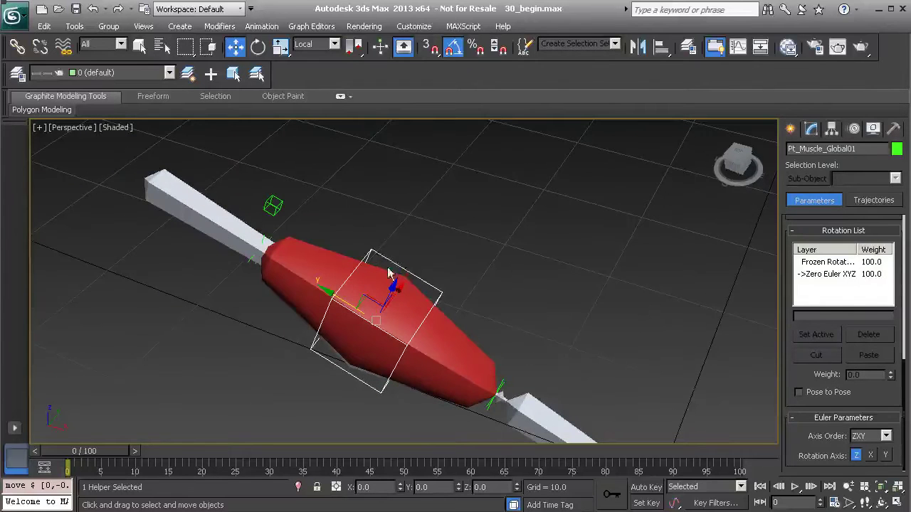
left_click(17, 46)
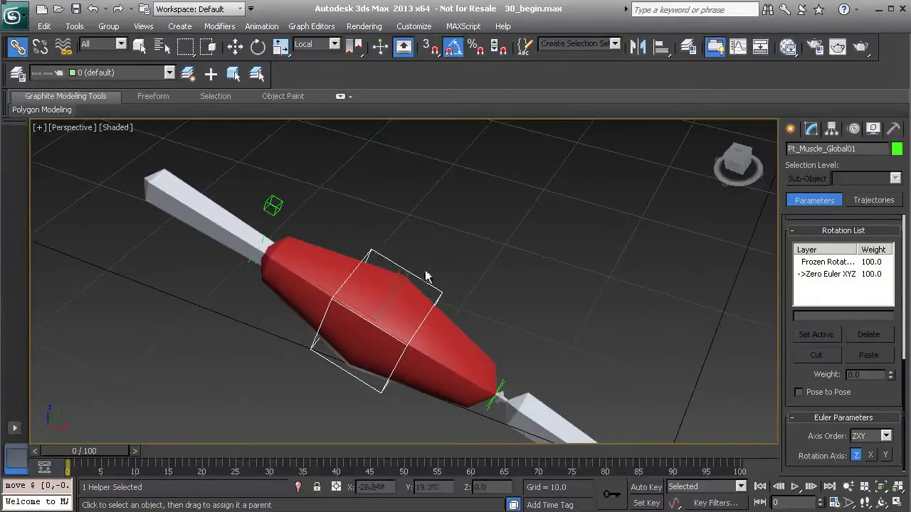
left_click_drag(391, 265, 302, 195)
left_click_drag(208, 215, 206, 213)
Step: Move Pt_Muscle_Anchor_B01 past the elbow onto the upper part of the forearm, stretching the muscle across the joint
middle_click_drag(557, 369, 417, 231)
middle_click_drag(417, 231, 416, 267, "alt")
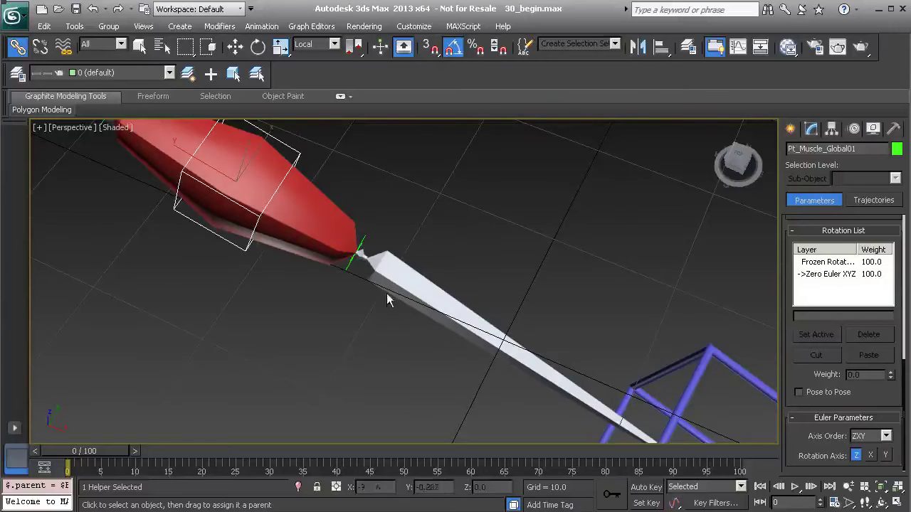
left_click(368, 248)
middle_click_drag(362, 240, 383, 263, "alt")
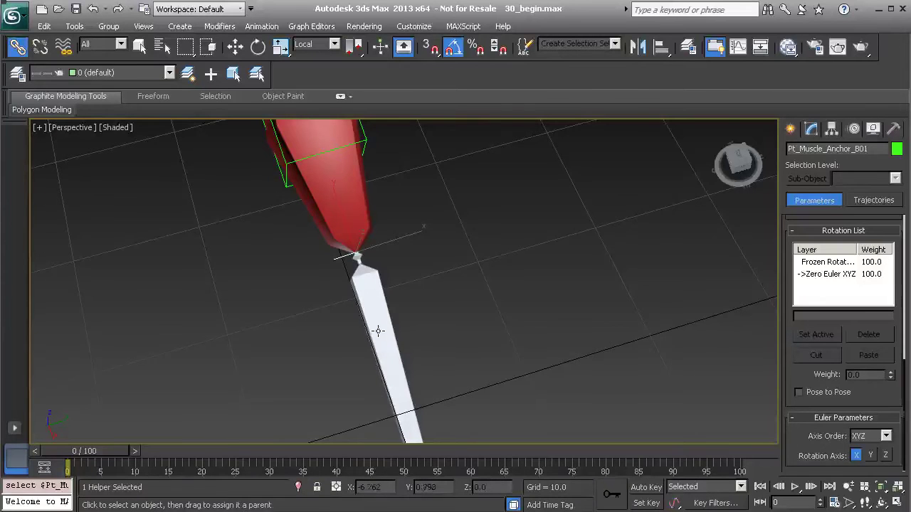
key("w")
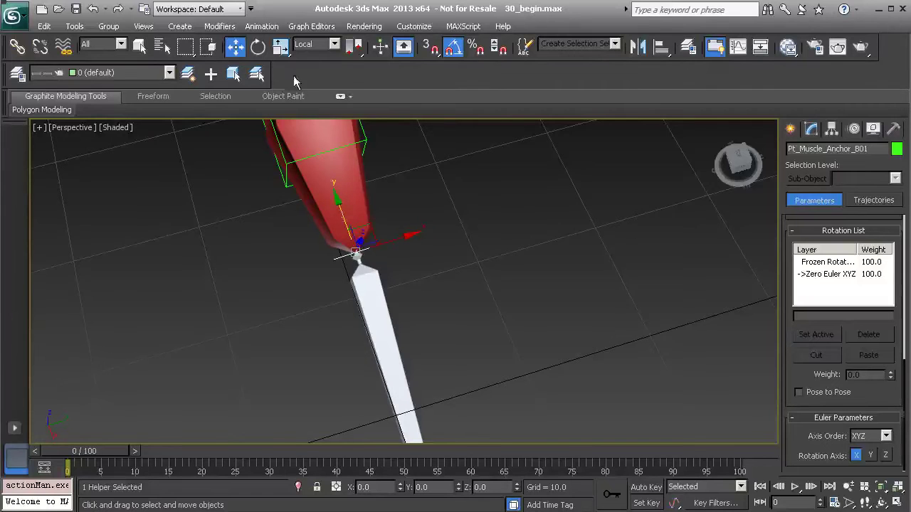
middle_click_drag(384, 247, 361, 239, "alt")
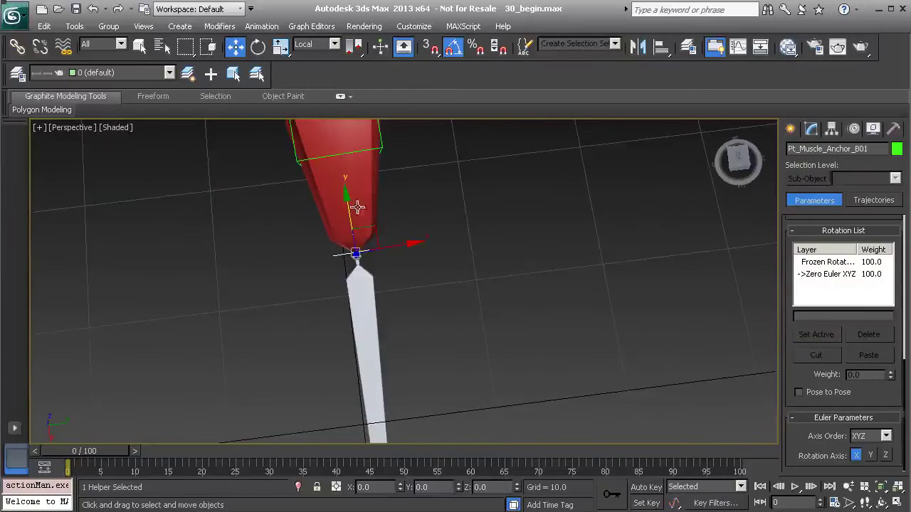
left_click_drag(345, 200, 378, 348)
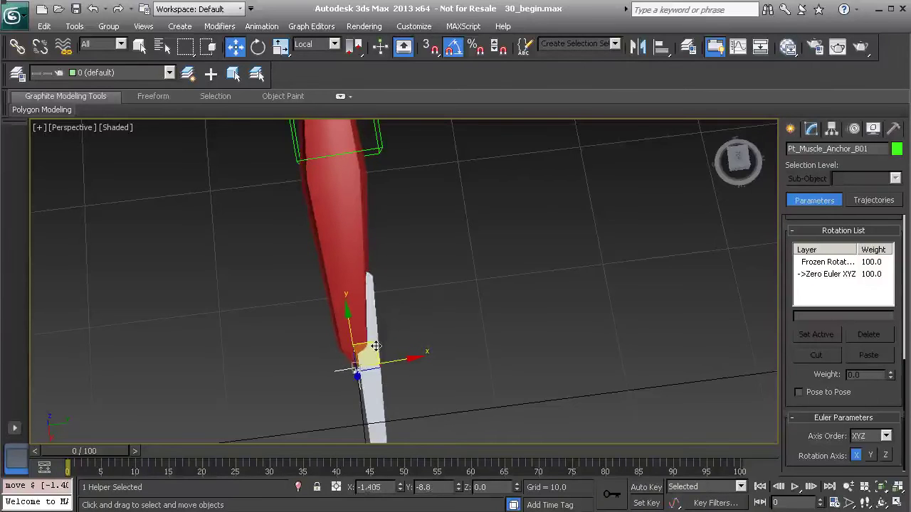
Step: Link Pt_Muscle_Anchor_B01 to the forearm bone as its parent
middle_click_drag(431, 348, 451, 280, "alt")
left_click(17, 46)
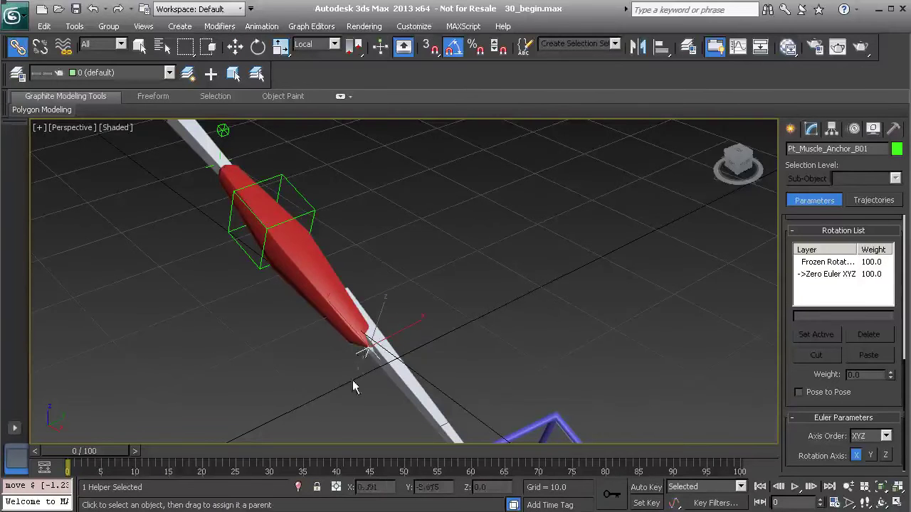
left_click_drag(404, 405, 359, 313)
Step: Try bending the elbow by moving the Anim_L_Arm01 control toward the shoulder, and undo the move
middle_click_drag(359, 313, 363, 337, "alt")
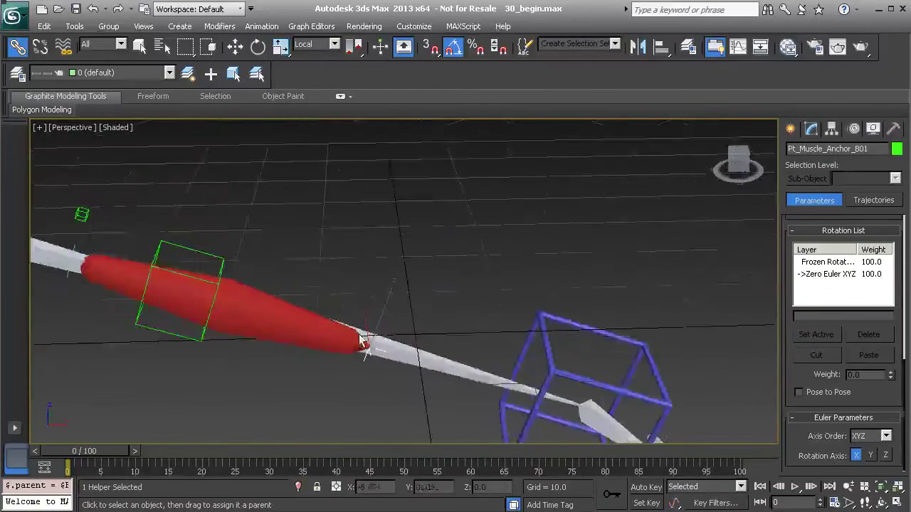
scroll(365, 317, "down", 3)
left_click(559, 321)
middle_click_drag(559, 321, 532, 354, "alt")
key("w")
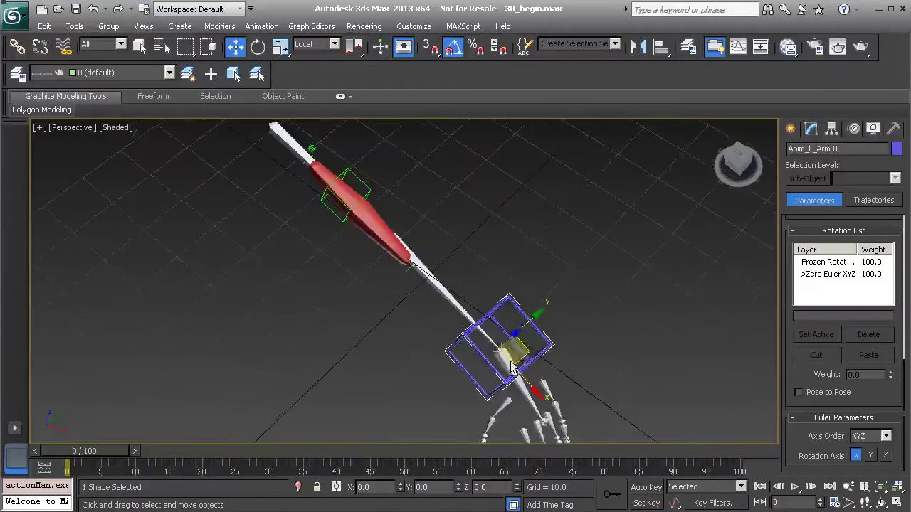
left_click_drag(532, 355, 332, 262)
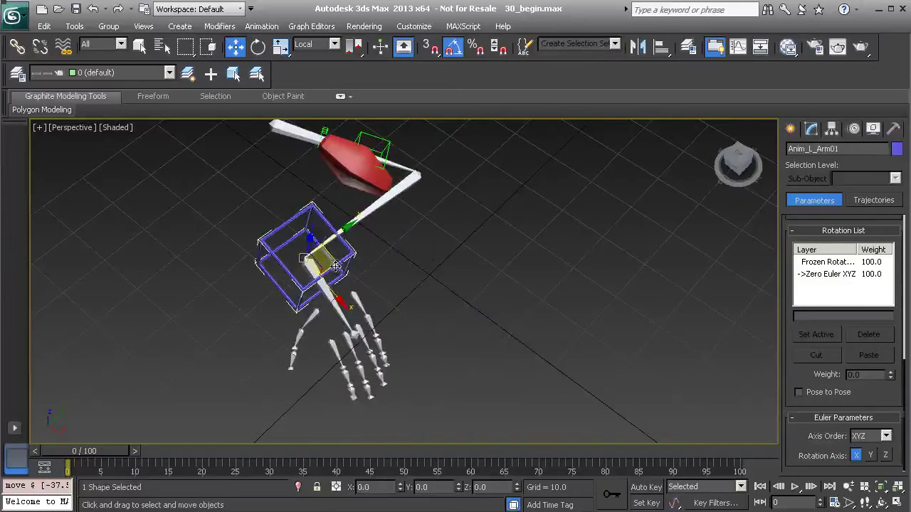
key("ctrl+z")
Step: Animate the Anim_L_Arm01 control with Auto Key so the elbow bends at frame 20, and return to frame 0
mouse_move(427, 248)
middle_mouse_down("alt")
mouse_move(332, 227)
mouse_move(430, 232)
mouse_move(368, 358)
mouse_move(457, 267)
mouse_move(435, 254)
middle_mouse_up("alt")
left_click(645, 486)
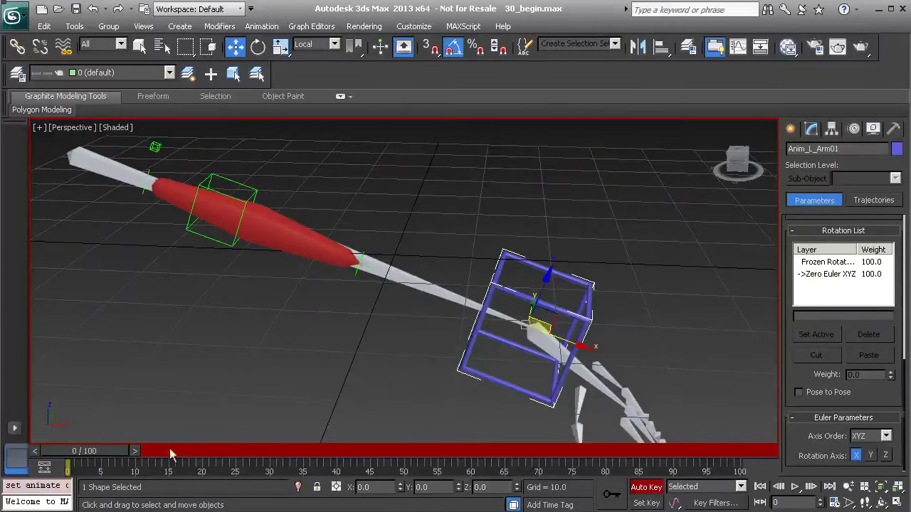
left_click_drag(105, 453, 231, 470)
key("w")
middle_click_drag(472, 339, 371, 360, "alt")
middle_click_drag(417, 320, 474, 376)
left_click_drag(470, 361, 218, 323)
middle_click_drag(346, 330, 386, 335, "alt")
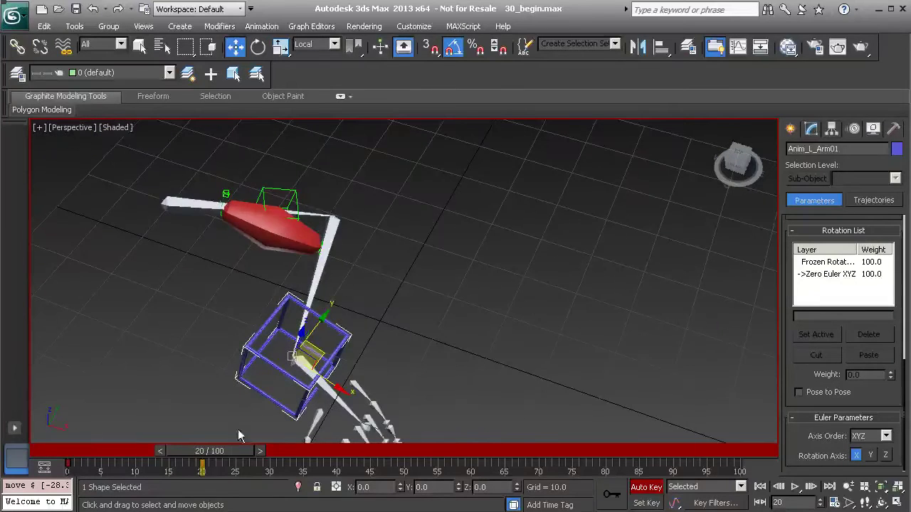
left_click_drag(236, 453, 71, 450)
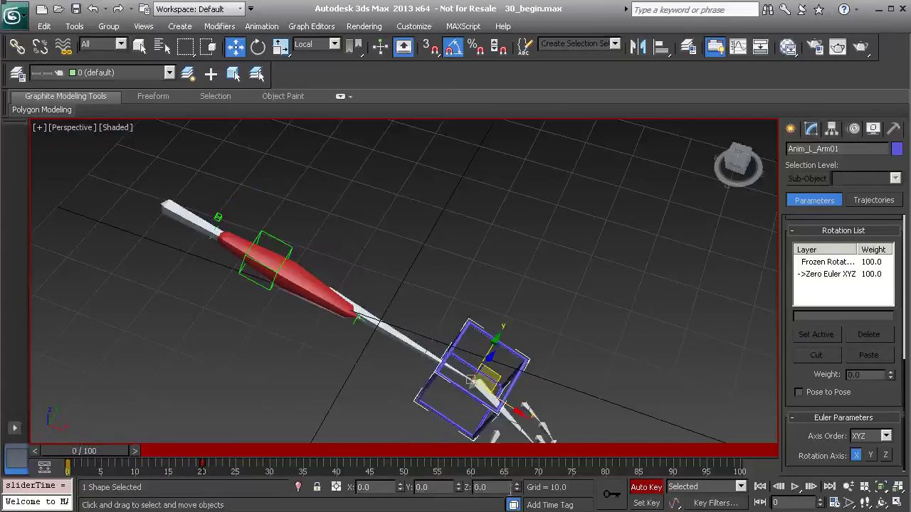
left_click(660, 488)
Step: Unhide and unfreeze arm_layer in the layer manager
middle_click_drag(602, 453, 534, 309, "alt")
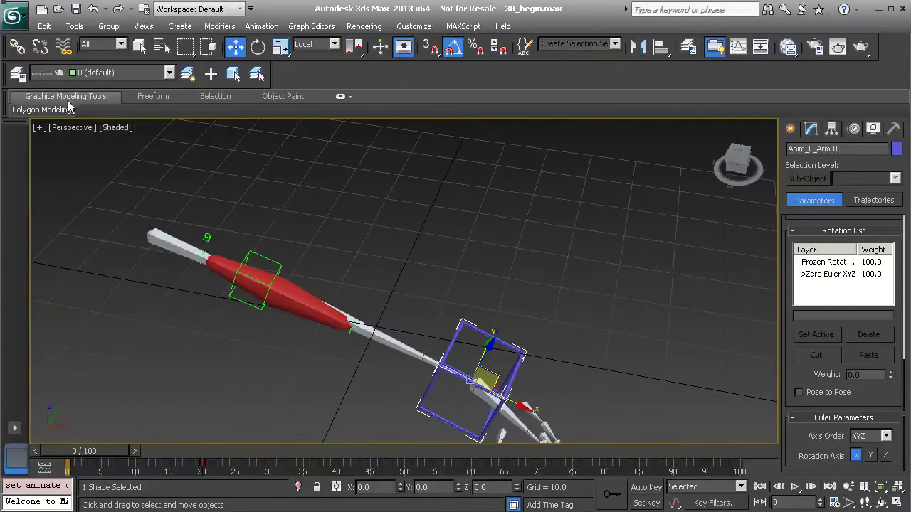
left_click(19, 74)
left_click(198, 162)
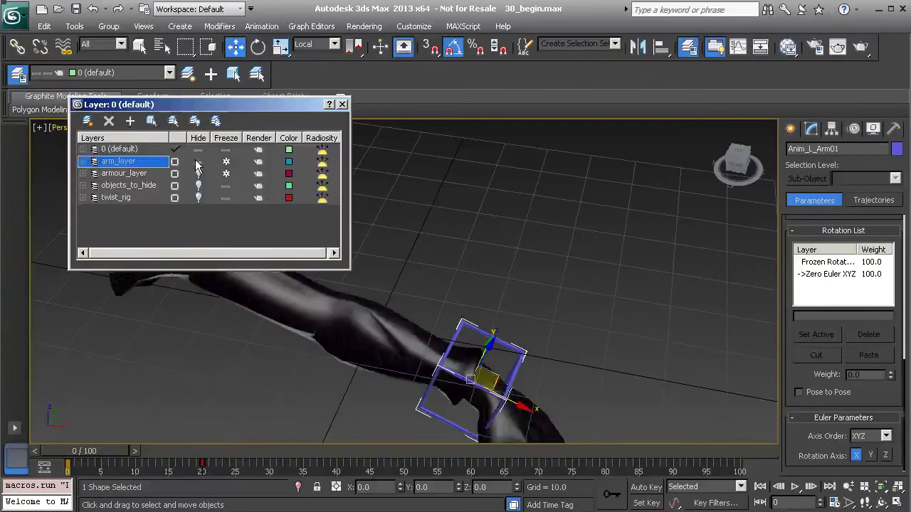
left_click(225, 162)
Step: Scrub between frames 0 and 22 in wireframe to examine how the muscle sits inside the arm mesh as the elbow bends
middle_click_drag(407, 223, 482, 278, "alt")
scroll(445, 274, "up", 2)
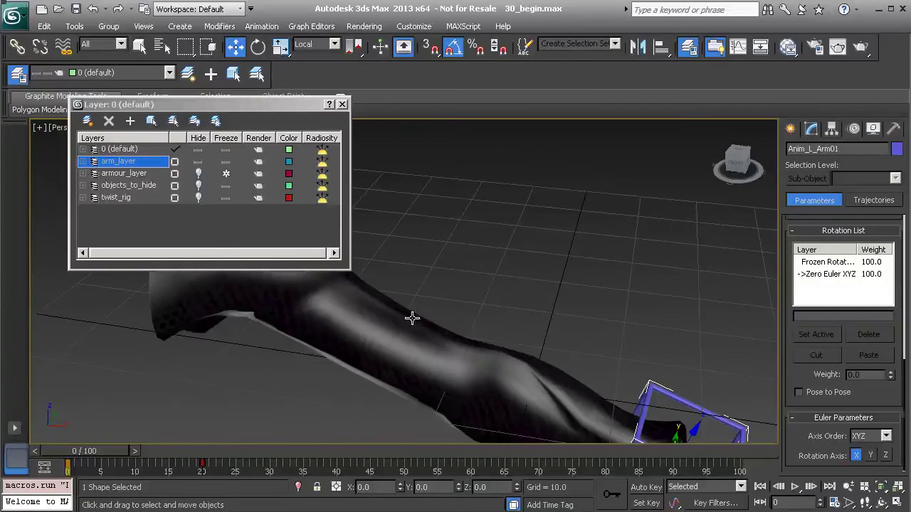
key("F3")
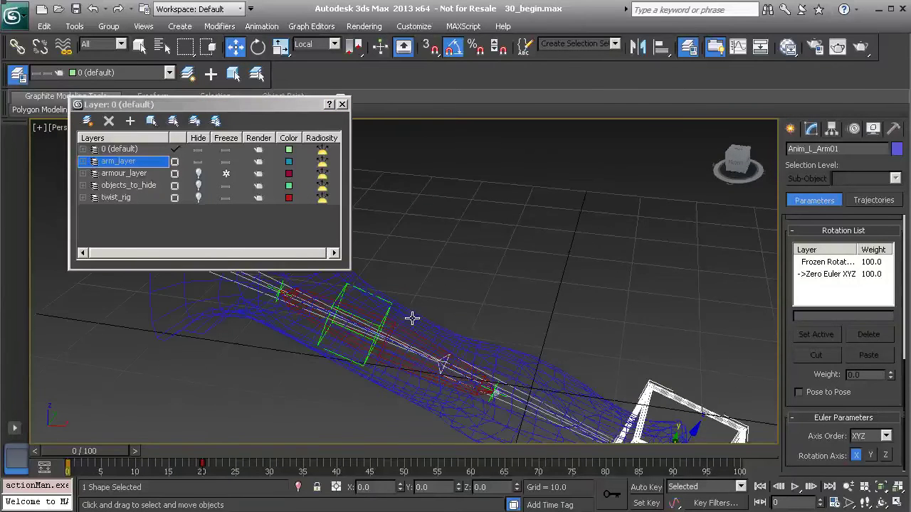
middle_click_drag(424, 314, 382, 342, "alt")
left_click_drag(128, 451, 240, 461)
key("w")
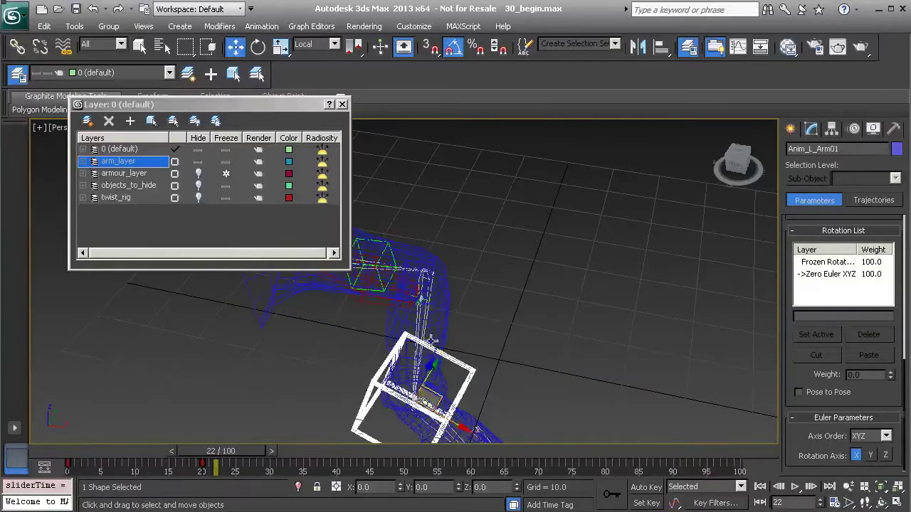
middle_click_drag(424, 396, 417, 366, "alt")
scroll(420, 334, "up", 4)
middle_click_drag(443, 283, 541, 347)
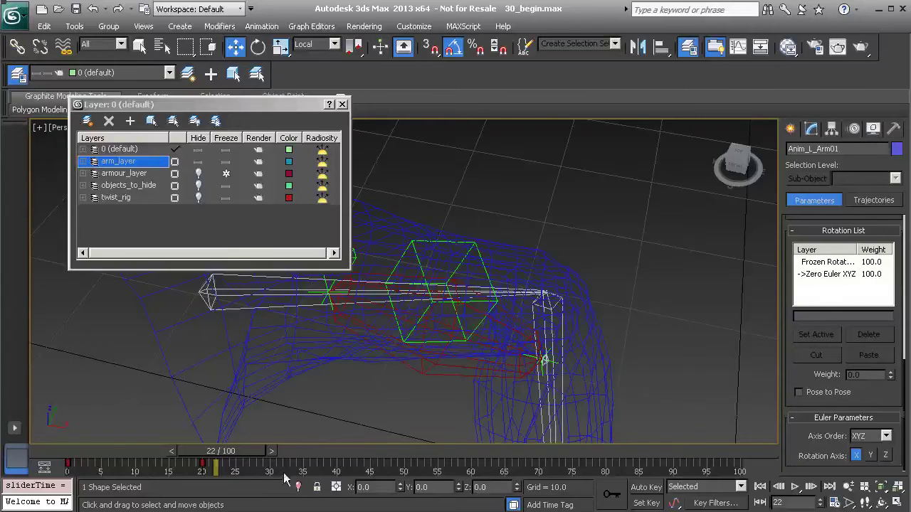
left_click_drag(235, 456, 37, 445)
middle_click_drag(548, 356, 501, 288, "alt")
scroll(540, 324, "down", 4)
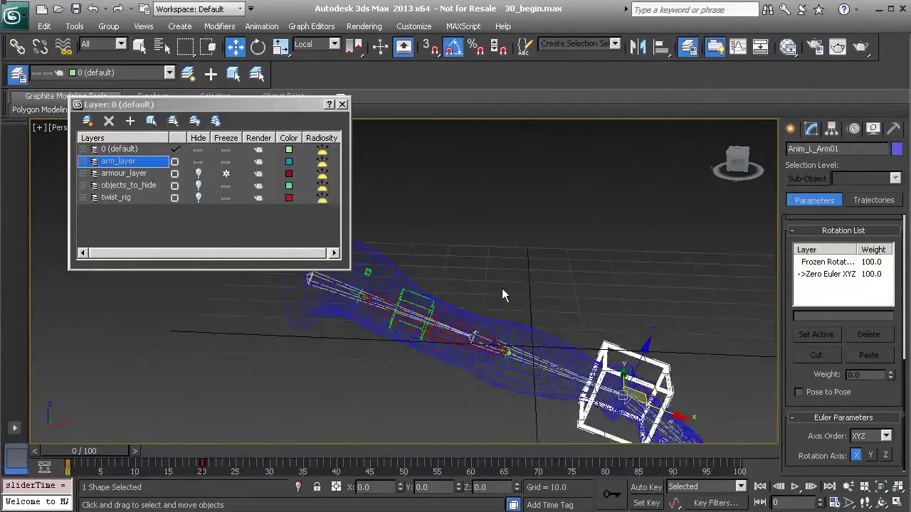
Step: Select the arm mesh Swordmaster_Models_L_Arm and display it shaded with edged faces
key("F3")
left_click(441, 314)
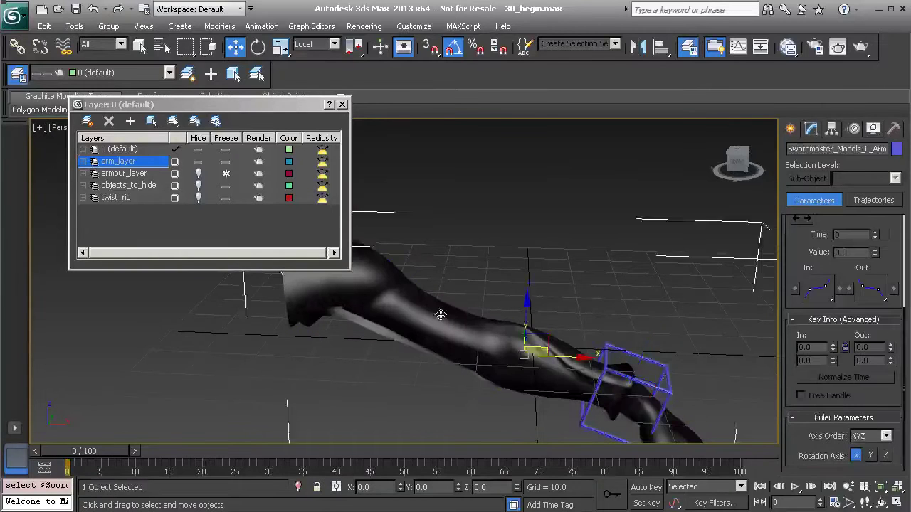
middle_click_drag(464, 338, 433, 304, "alt")
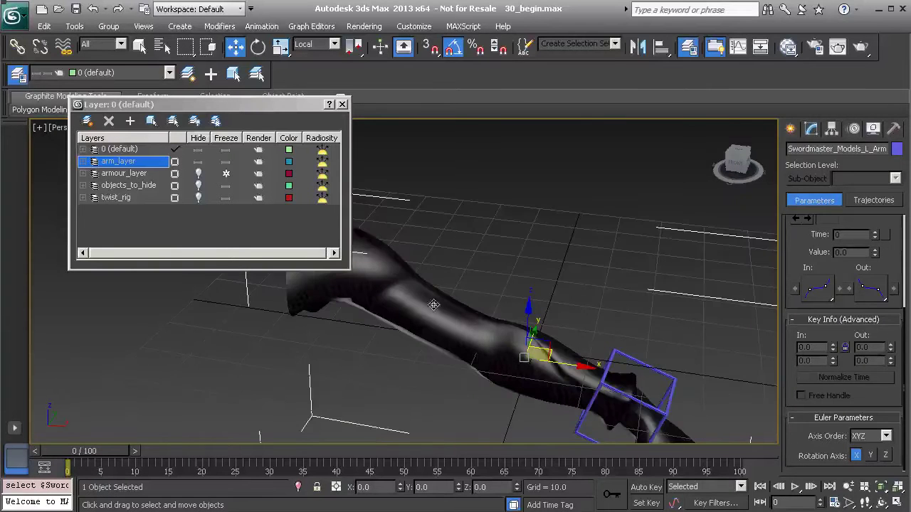
middle_click_drag(471, 342, 434, 322, "alt")
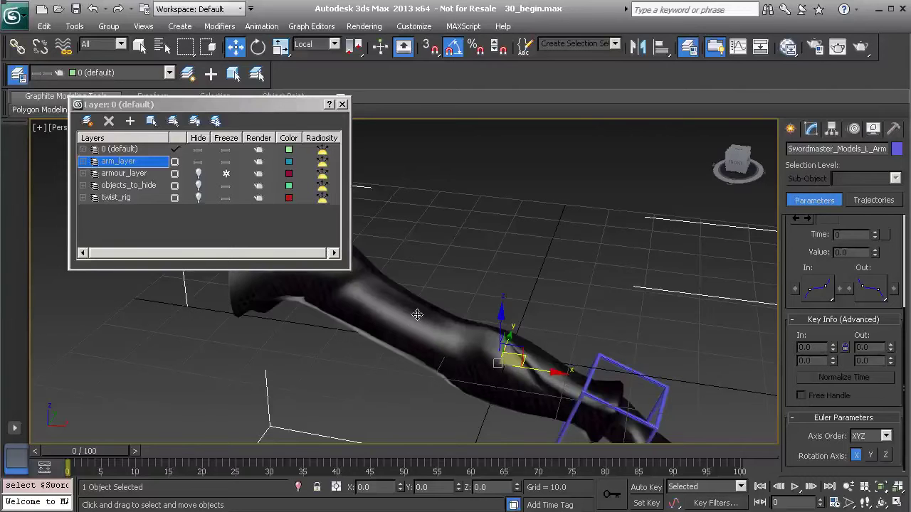
key("F4")
middle_click_drag(433, 325, 429, 315, "alt")
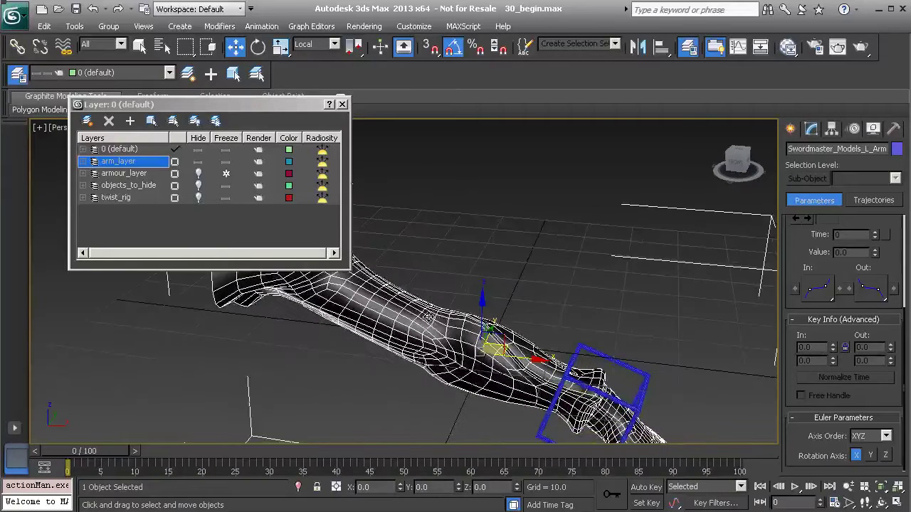
left_click_drag(100, 451, 33, 456)
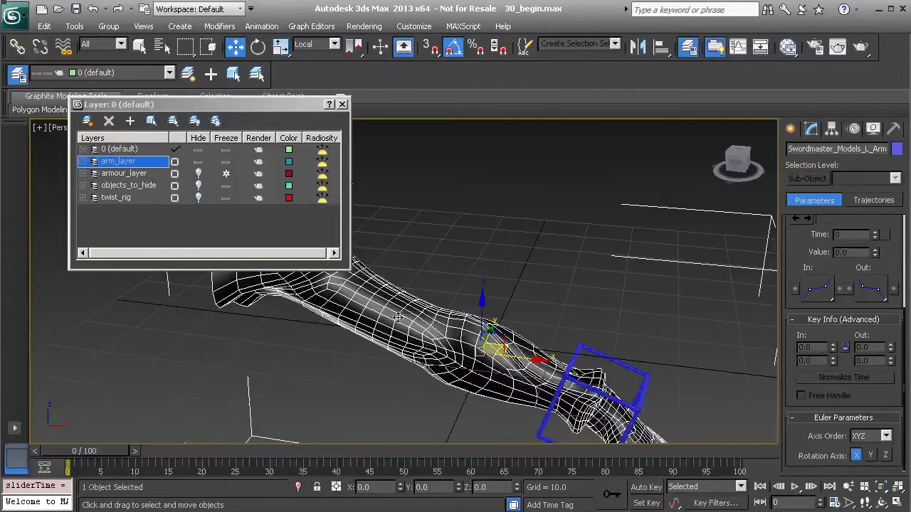
middle_click_drag(401, 312, 435, 302, "alt")
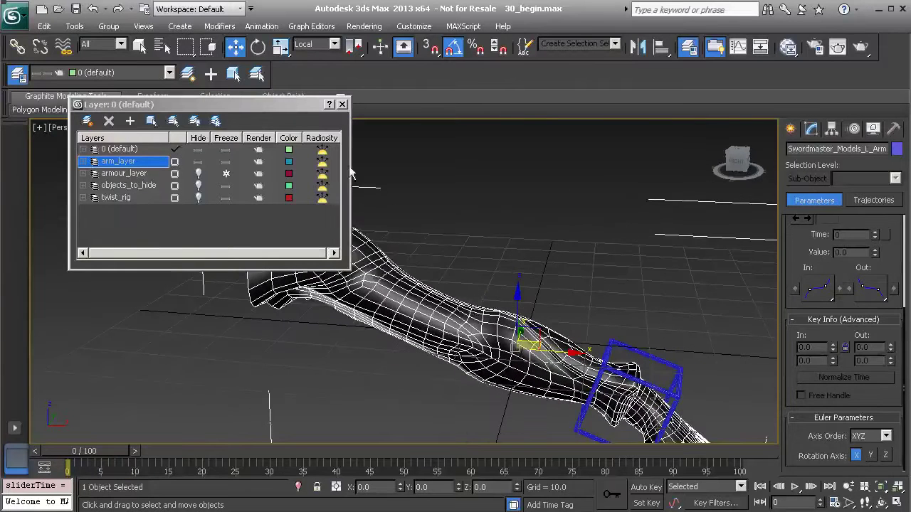
Step: Add Bn_Muscle01 to the bone list of the arm mesh's Skin modifier
left_click(342, 104)
key("z")
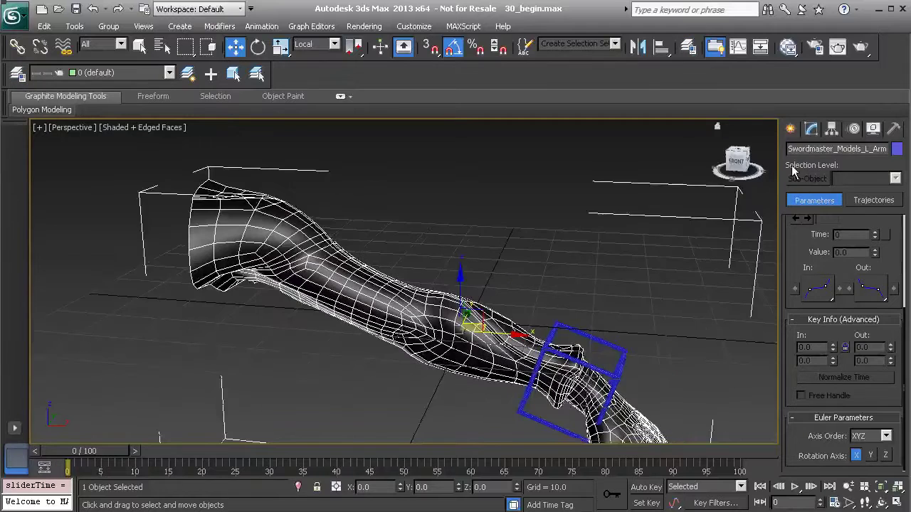
left_click(812, 130)
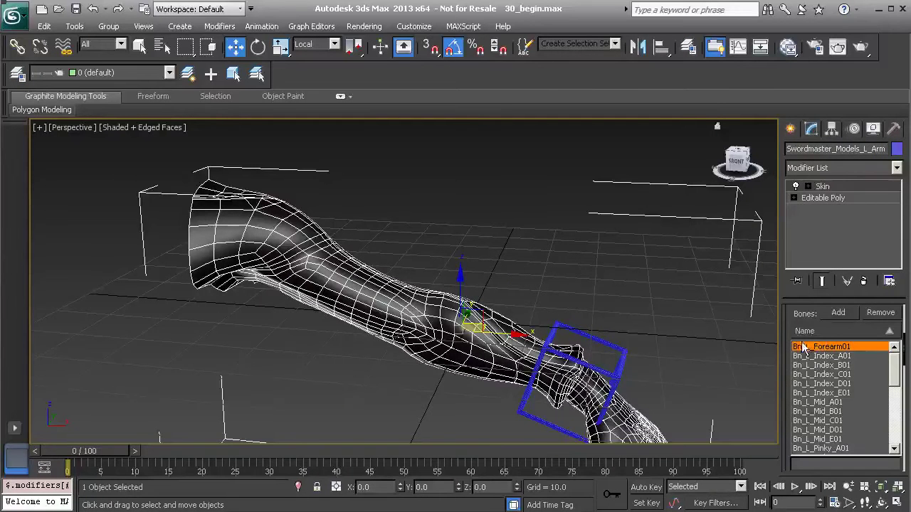
left_click(838, 314)
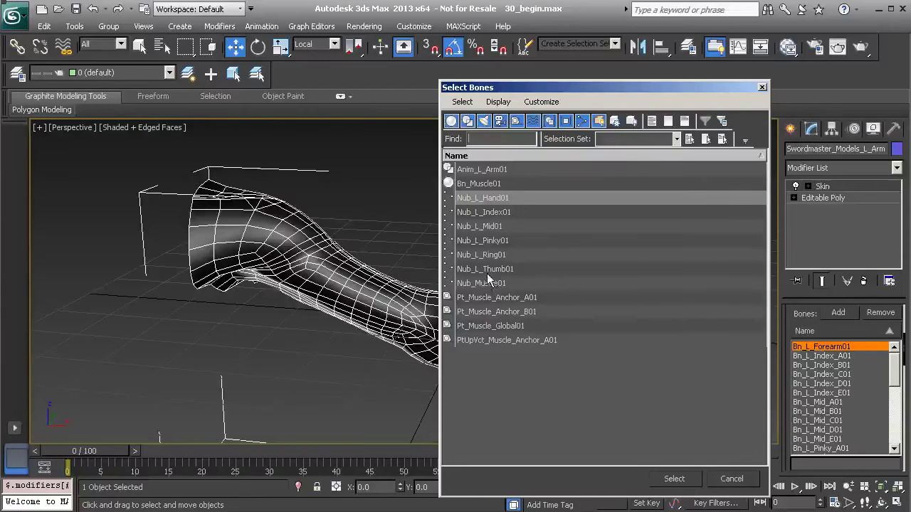
left_click(489, 185)
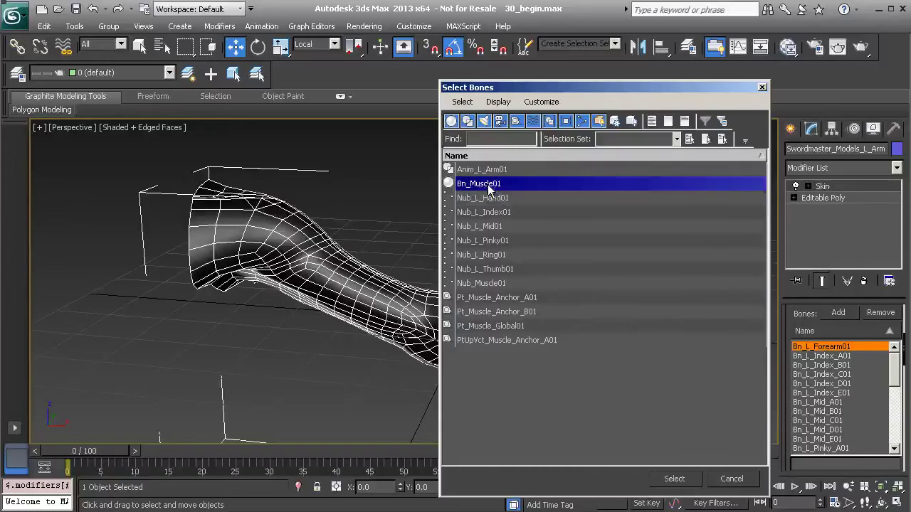
left_click(674, 479)
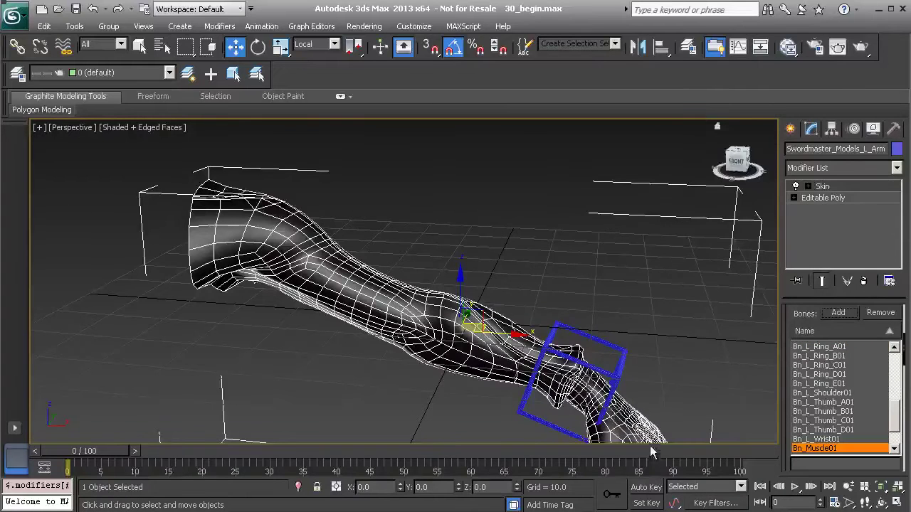
left_click_drag(895, 401, 897, 421)
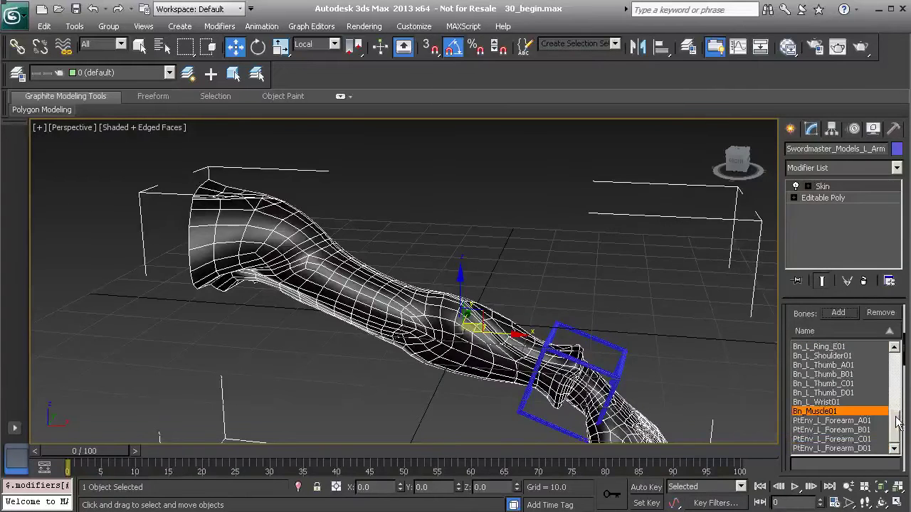
Step: Display the Skin envelopes and scrub the animation from frame 0 to examine how Bn_Muscle01 influences the upper arm
left_click(844, 185)
middle_click_drag(361, 272, 313, 313, "alt")
left_click_drag(84, 453, 178, 469)
middle_click_drag(411, 305, 386, 313, "alt")
left_click_drag(188, 448, 75, 426)
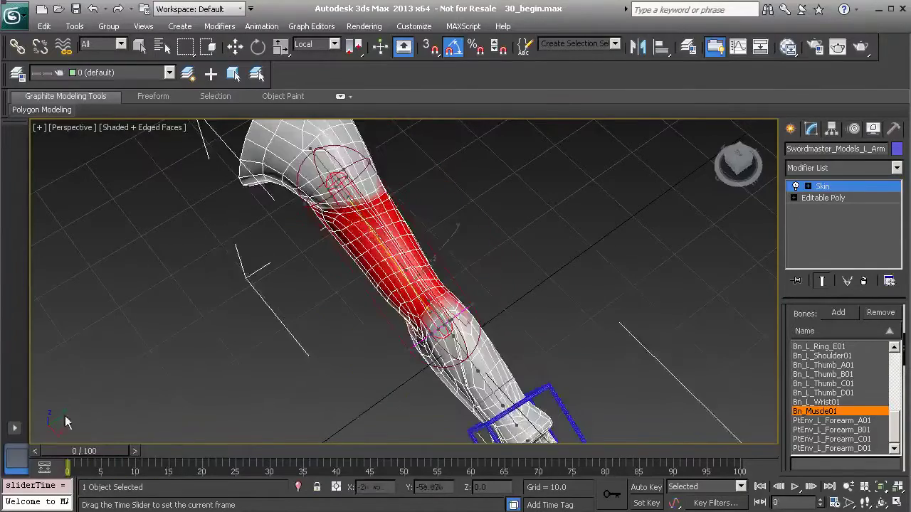
key("w")
middle_click_drag(332, 336, 322, 270, "alt")
left_click_drag(84, 450, 59, 447)
key("w")
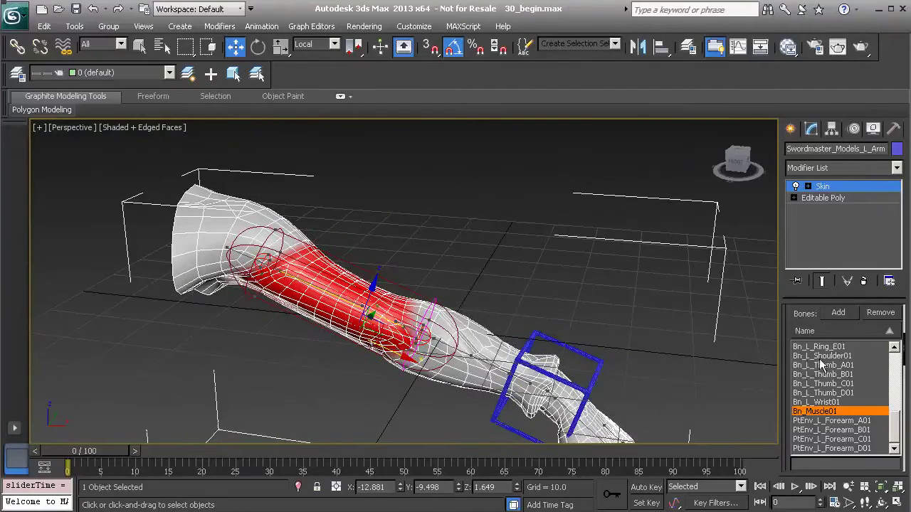
left_click_drag(789, 376, 783, 83)
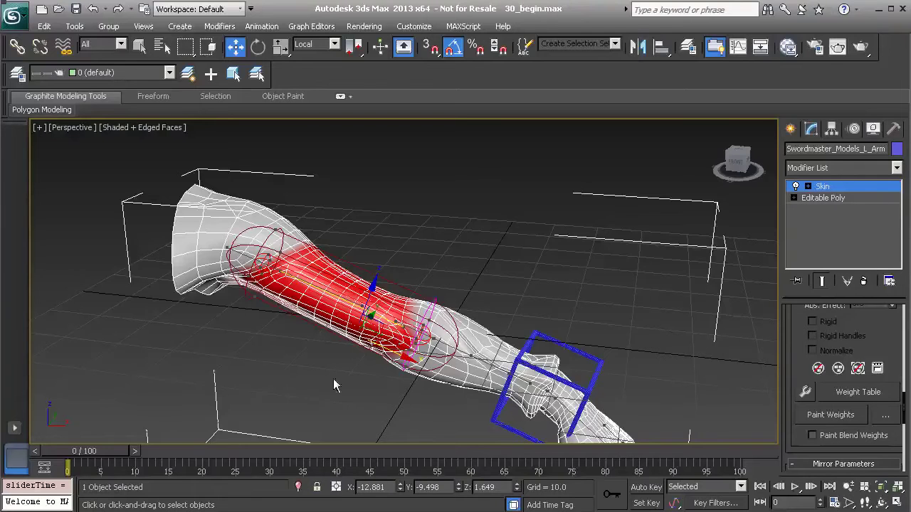
left_click_drag(93, 453, 65, 452)
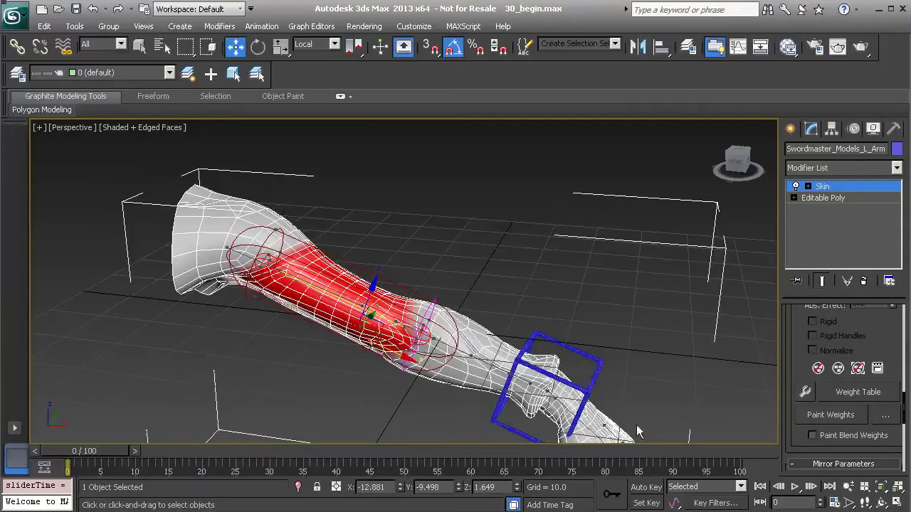
Step: Set the weight-painting brush to a maximum size of 2.0 and maximum strength of 1.0, with the rounded falloff curve
left_click(885, 415)
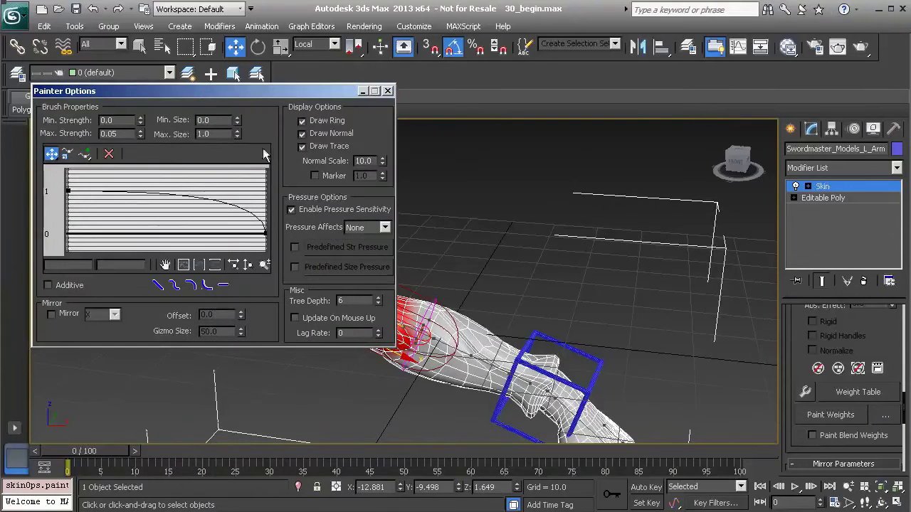
double_click(216, 134)
type("2")
key("Return")
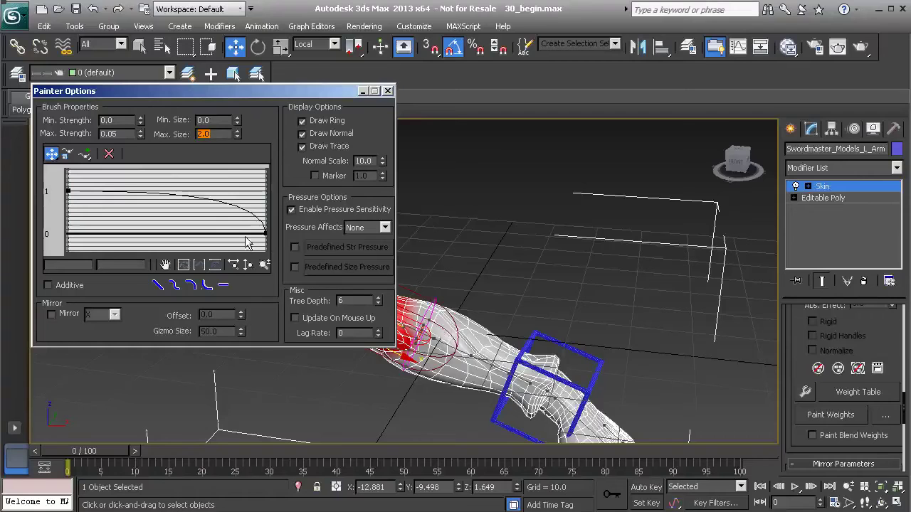
left_click(119, 133)
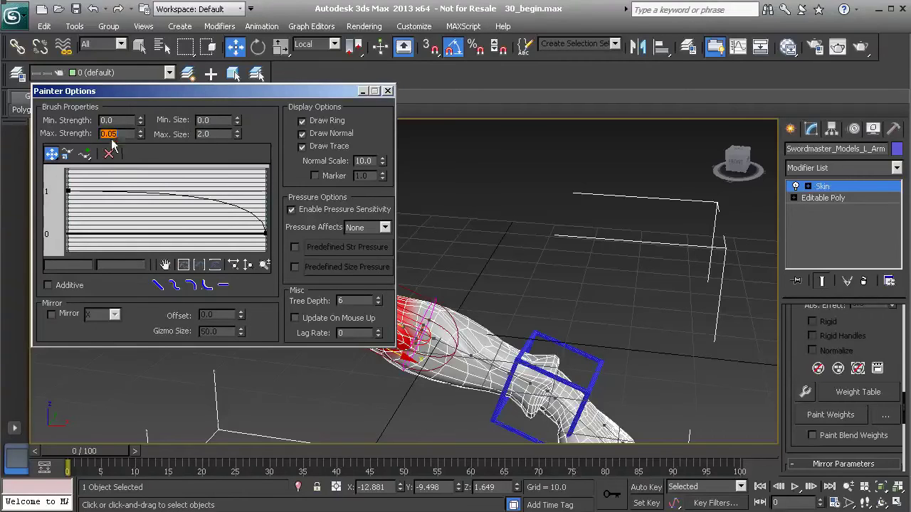
type("1")
key("Return")
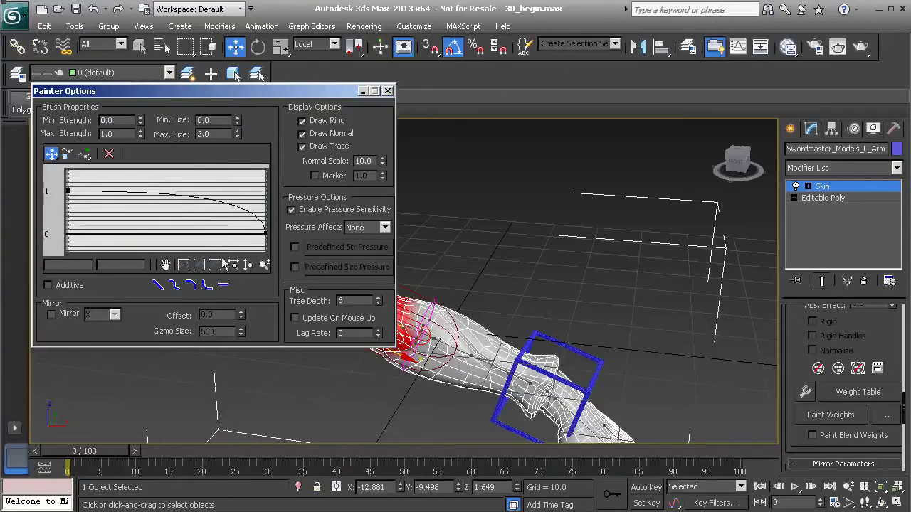
left_click(175, 284)
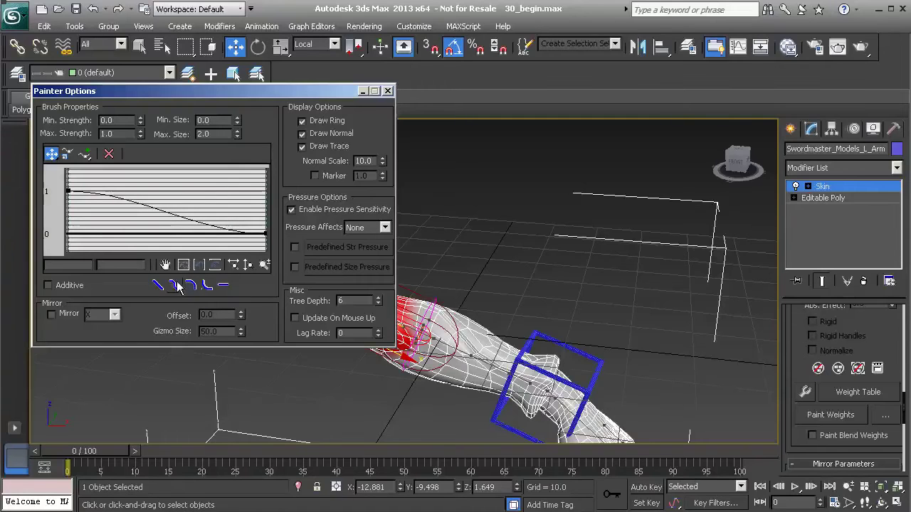
left_click(189, 285)
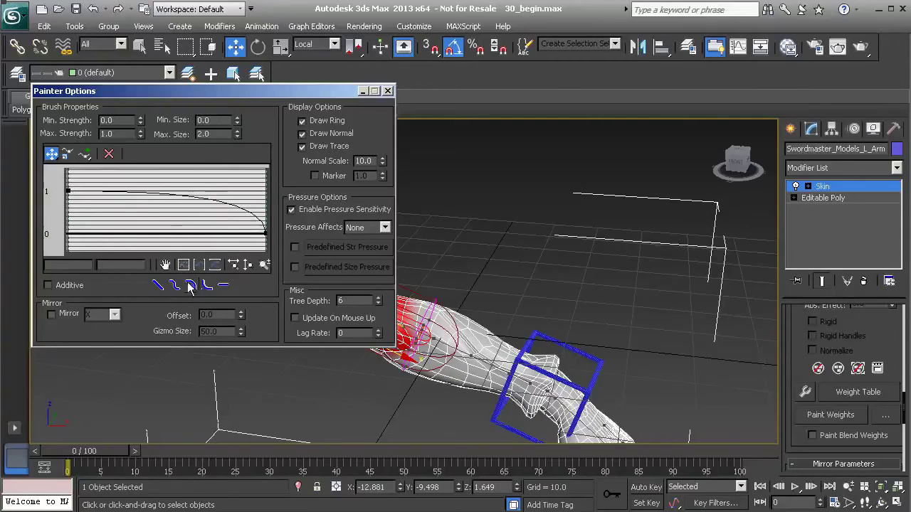
middle_click_drag(507, 310, 560, 312)
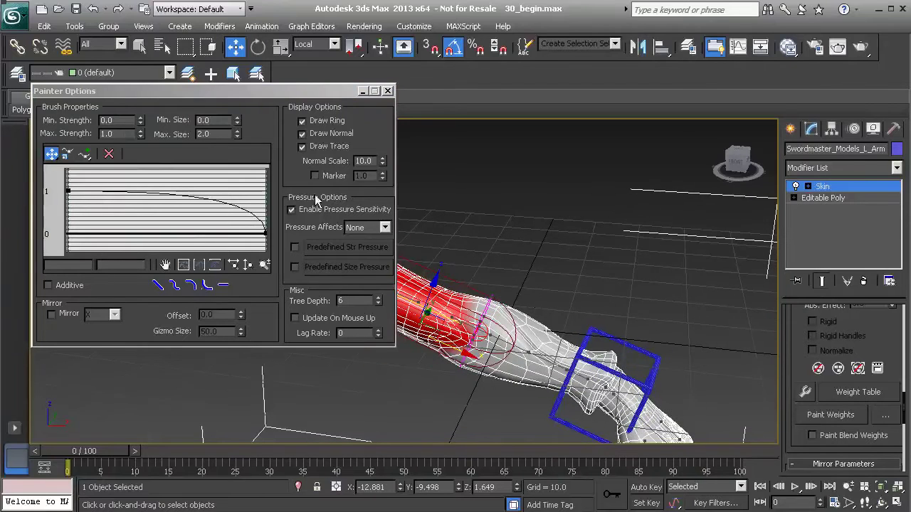
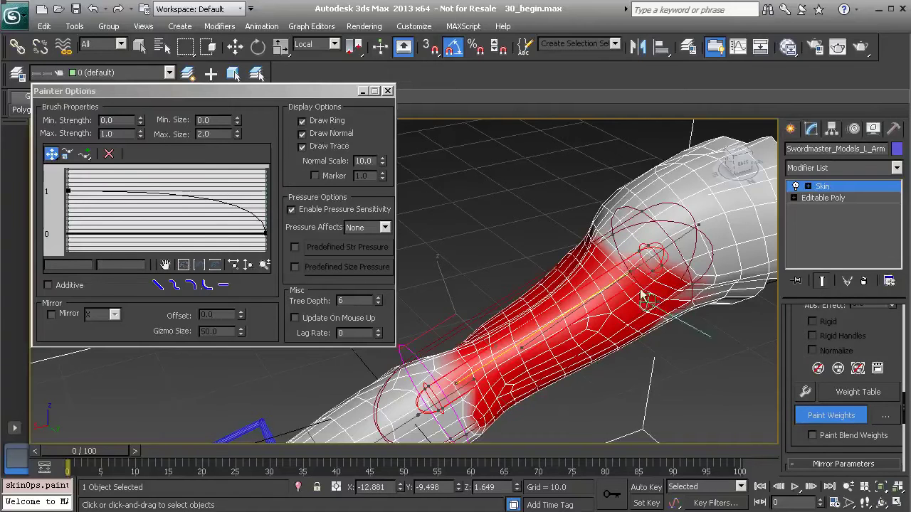
Step: Stop painting on the muscle bone and select the envelope of the bone that influences the shoulder
middle_click_drag(599, 260, 573, 319)
scroll(573, 320, "up", 2)
middle_click_drag(586, 266, 562, 274, "alt")
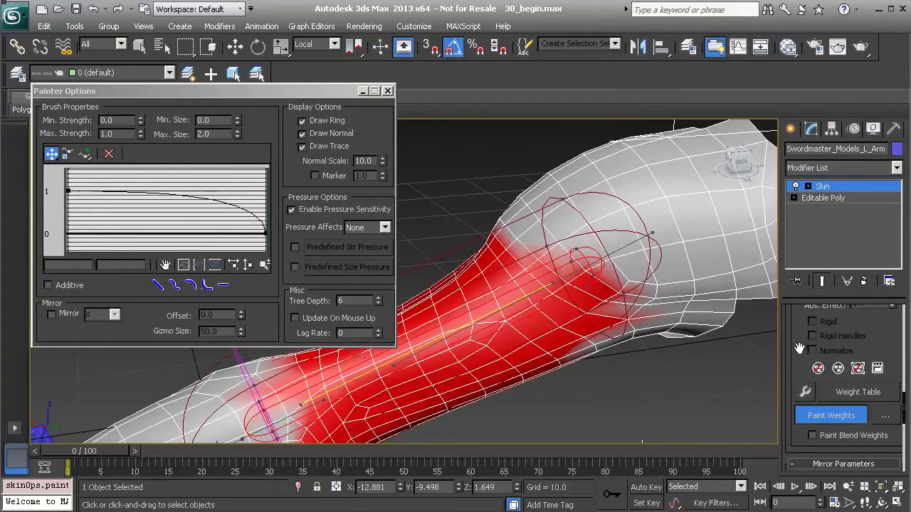
scroll(814, 376, "up", 4)
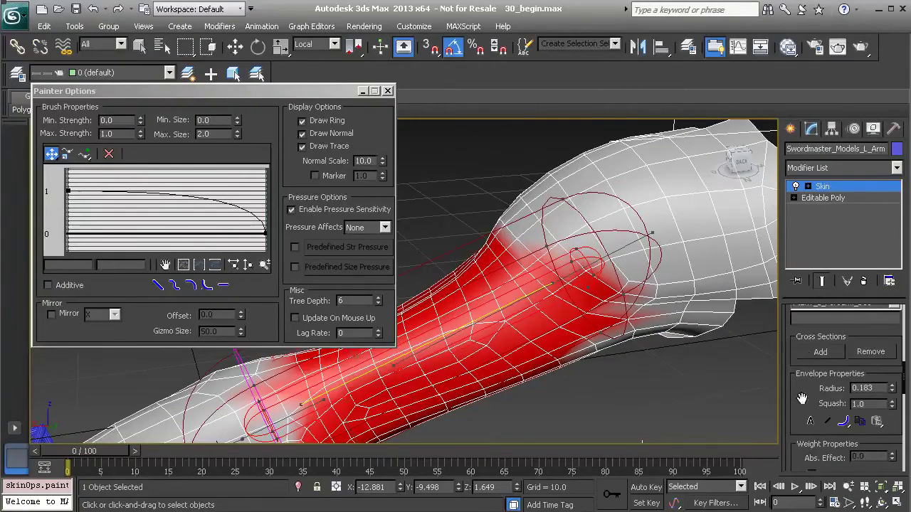
scroll(804, 401, "down", 5)
left_click(818, 387)
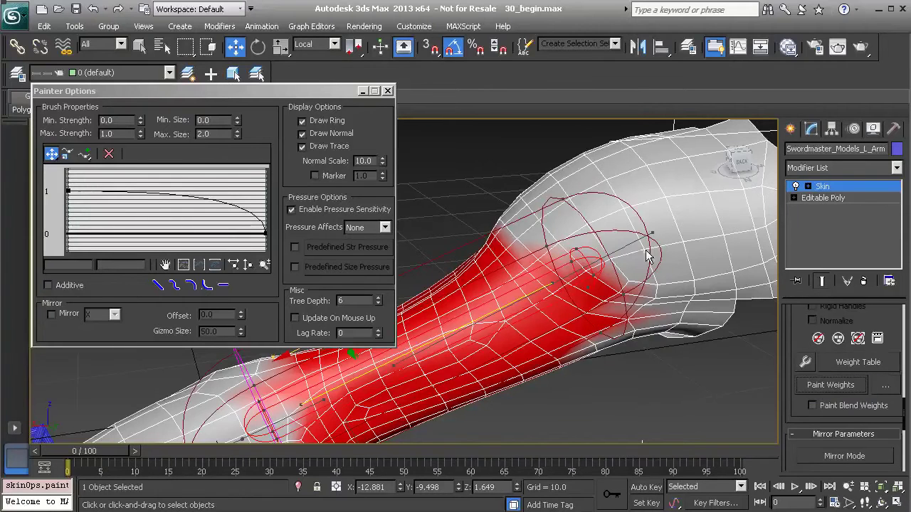
left_click(630, 242)
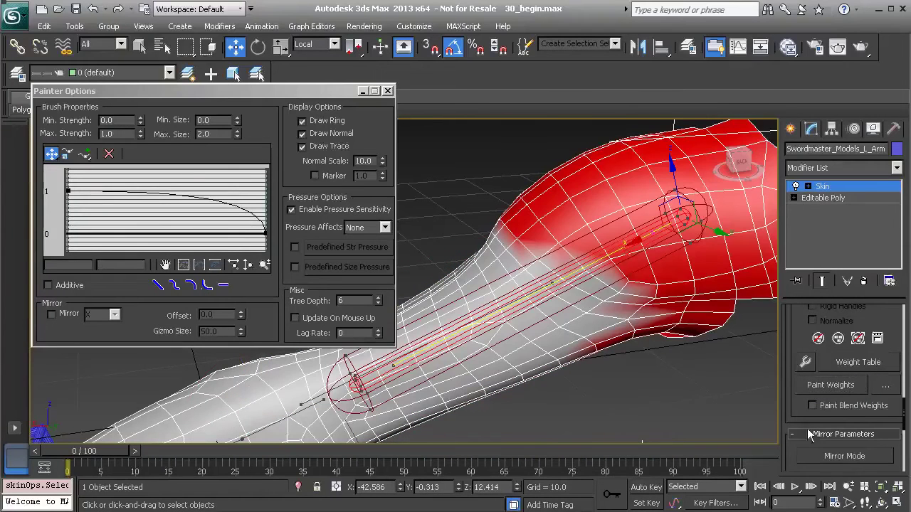
Step: Paint the shoulder-side bone's weights along the back of the upper arm, from the shoulder down to the elbow
left_click(812, 385)
mouse_move(569, 321)
middle_mouse_down("alt")
mouse_move(543, 313)
mouse_move(548, 304)
middle_mouse_up("alt")
mouse_move(600, 280)
left_mouse_down()
mouse_move(593, 295)
mouse_move(552, 319)
left_mouse_up()
middle_click_drag(597, 321, 597, 242, "alt")
mouse_move(608, 268)
left_mouse_down()
mouse_move(563, 238)
mouse_move(582, 283)
mouse_move(566, 263)
mouse_move(600, 264)
mouse_move(564, 239)
mouse_move(640, 276)
mouse_move(637, 313)
mouse_move(544, 333)
mouse_move(498, 355)
mouse_move(604, 295)
mouse_move(595, 335)
left_mouse_up()
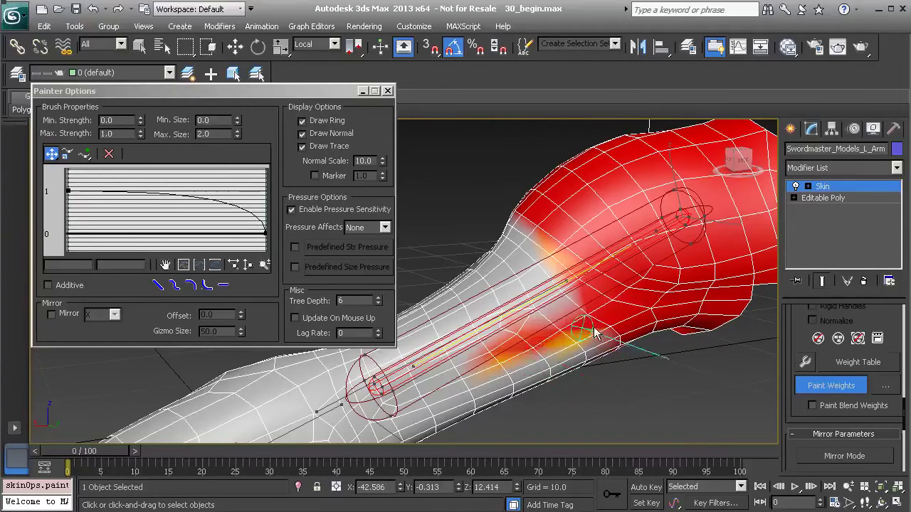
middle_click_drag(513, 356, 539, 305, "alt")
left_click_drag(546, 318, 502, 331)
mouse_move(502, 332)
middle_mouse_down("alt")
mouse_move(547, 323)
mouse_move(540, 313)
middle_mouse_up("alt")
mouse_move(583, 313)
left_mouse_down()
mouse_move(528, 338)
mouse_move(507, 322)
mouse_move(561, 303)
mouse_move(493, 323)
left_mouse_up()
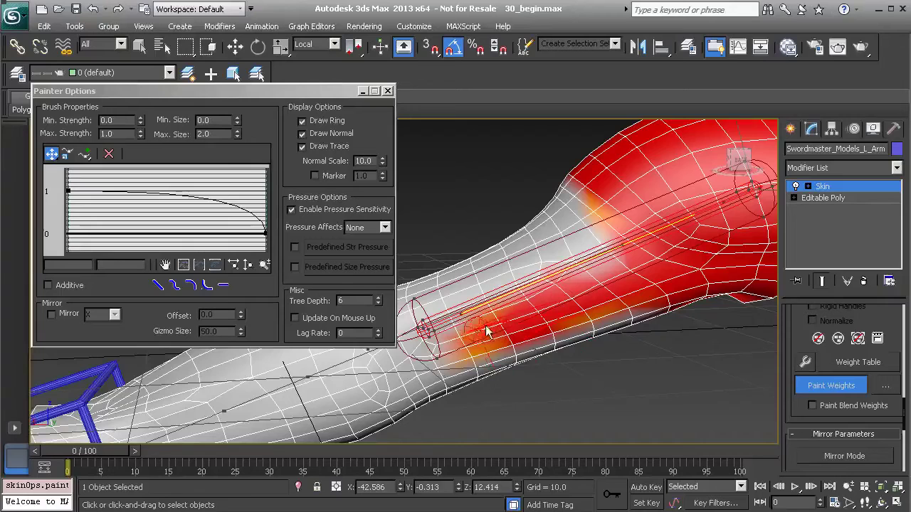
mouse_move(629, 267)
left_mouse_down()
mouse_move(463, 335)
mouse_move(484, 376)
left_mouse_up()
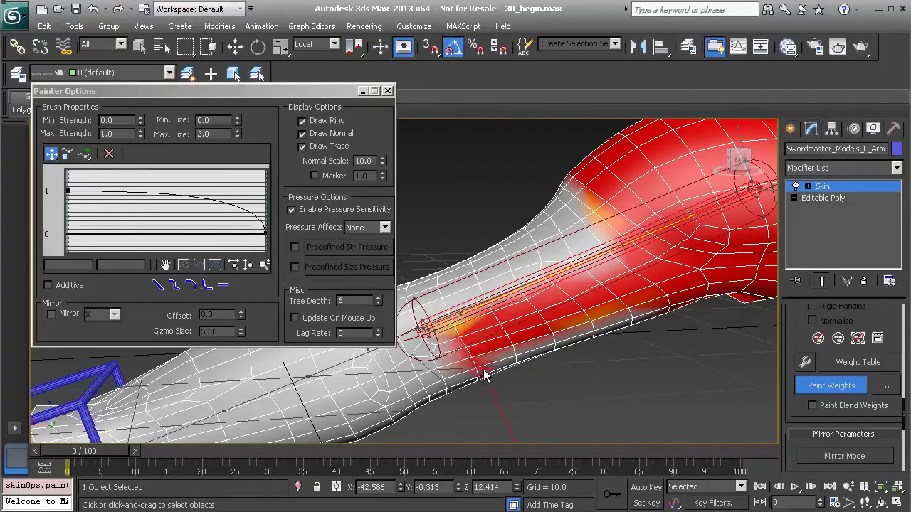
mouse_move(463, 337)
middle_mouse_down("alt")
mouse_move(470, 355)
mouse_move(463, 315)
mouse_move(461, 341)
middle_mouse_up("alt")
mouse_move(461, 342)
left_mouse_down()
mouse_move(484, 390)
mouse_move(516, 393)
left_mouse_up()
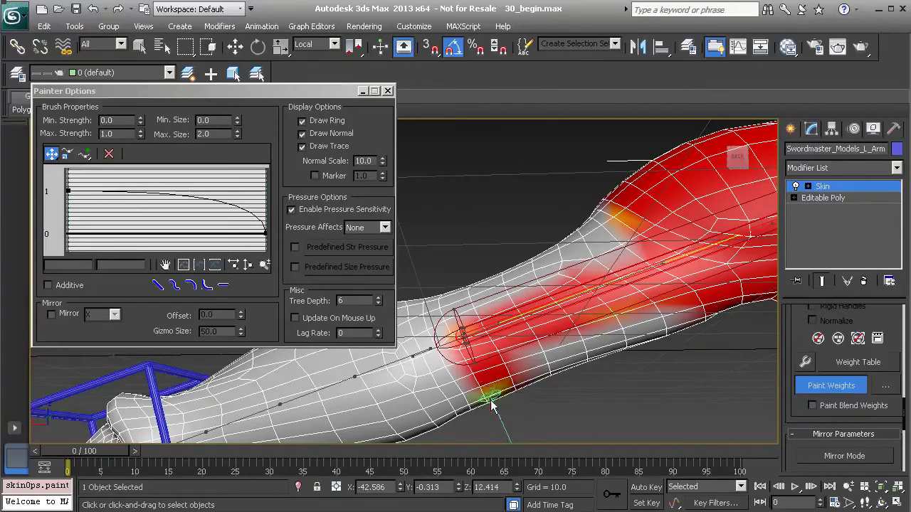
left_click_drag(515, 359, 547, 364)
Step: Paint the same bone's weights along the underside of the upper arm, filling the area between elbow and armpit
middle_click_drag(546, 364, 515, 345, "alt")
middle_click_drag(555, 380, 613, 366, "alt")
mouse_move(614, 366)
left_mouse_down()
mouse_move(585, 313)
mouse_move(558, 332)
left_mouse_up()
middle_click_drag(524, 301, 540, 372, "alt")
mouse_move(557, 299)
left_mouse_down()
mouse_move(543, 374)
mouse_move(533, 307)
mouse_move(508, 363)
left_mouse_up()
mouse_move(545, 367)
middle_mouse_down("alt")
mouse_move(506, 372)
mouse_move(527, 375)
middle_mouse_up("alt")
mouse_move(523, 222)
left_mouse_down()
mouse_move(538, 242)
mouse_move(545, 320)
mouse_move(534, 366)
left_mouse_up()
mouse_move(534, 366)
middle_mouse_down("alt")
mouse_move(547, 339)
mouse_move(577, 420)
mouse_move(644, 296)
mouse_move(595, 301)
mouse_move(691, 315)
mouse_move(550, 371)
mouse_move(553, 353)
middle_mouse_up("alt")
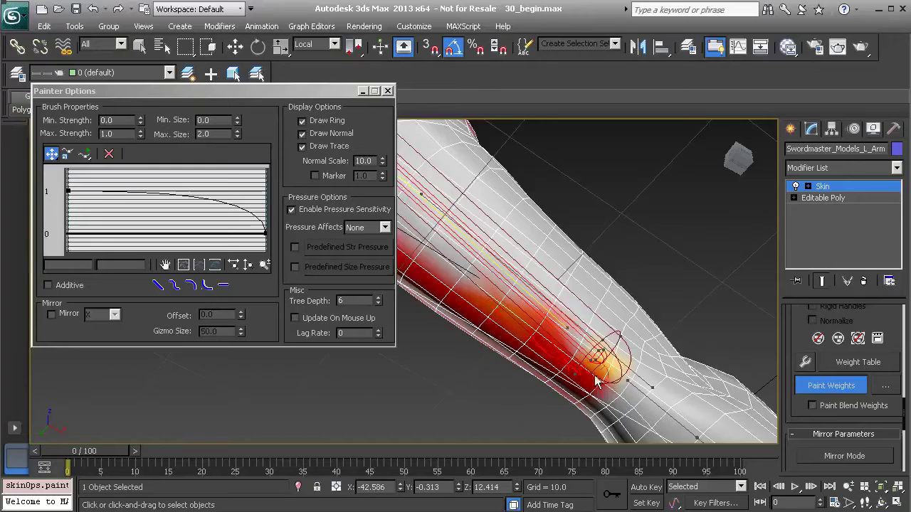
left_click_drag(580, 350, 597, 390)
mouse_move(575, 402)
middle_mouse_down("alt")
mouse_move(534, 301)
mouse_move(612, 386)
middle_mouse_up("alt")
mouse_move(612, 386)
left_mouse_down()
mouse_move(529, 349)
mouse_move(597, 390)
mouse_move(536, 332)
left_mouse_up()
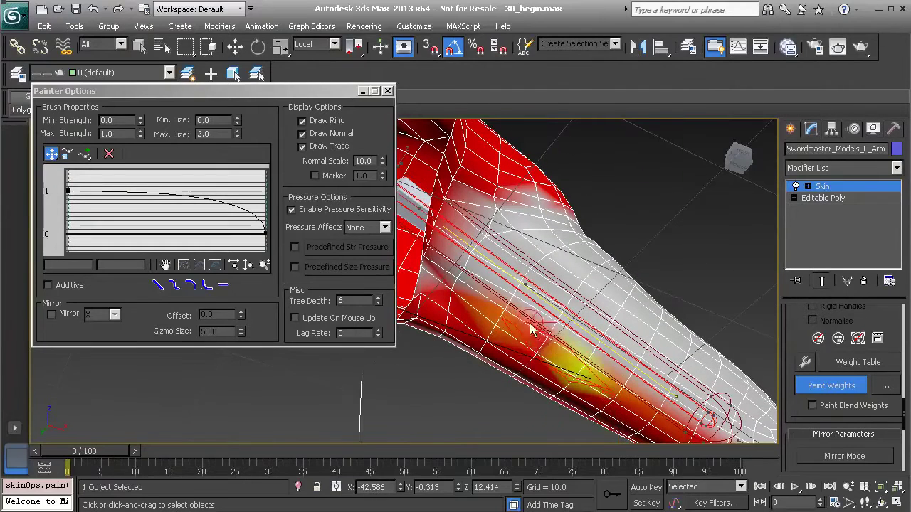
left_click_drag(611, 405, 497, 309)
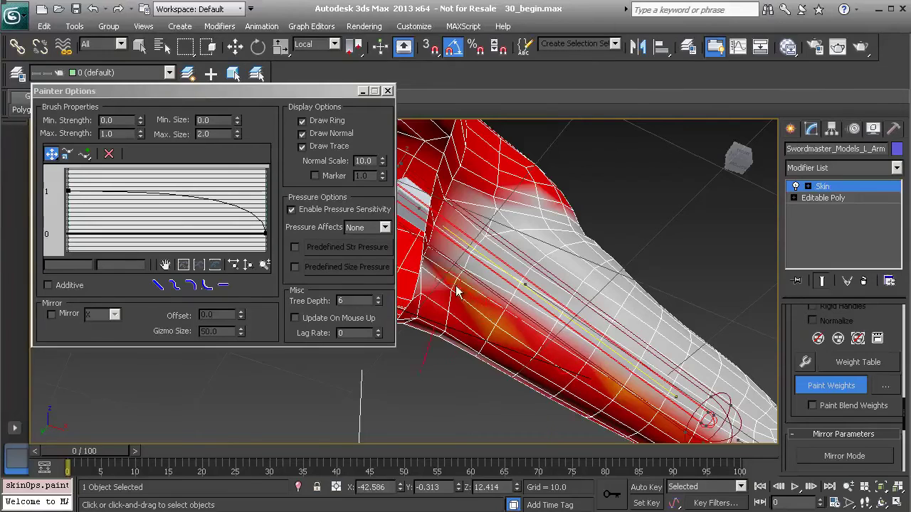
Step: Paint Bn_L_Shoulder01 weights around the armpit and across the front edge where the shoulder meets the upper arm
middle_click_drag(426, 283, 477, 316, "alt")
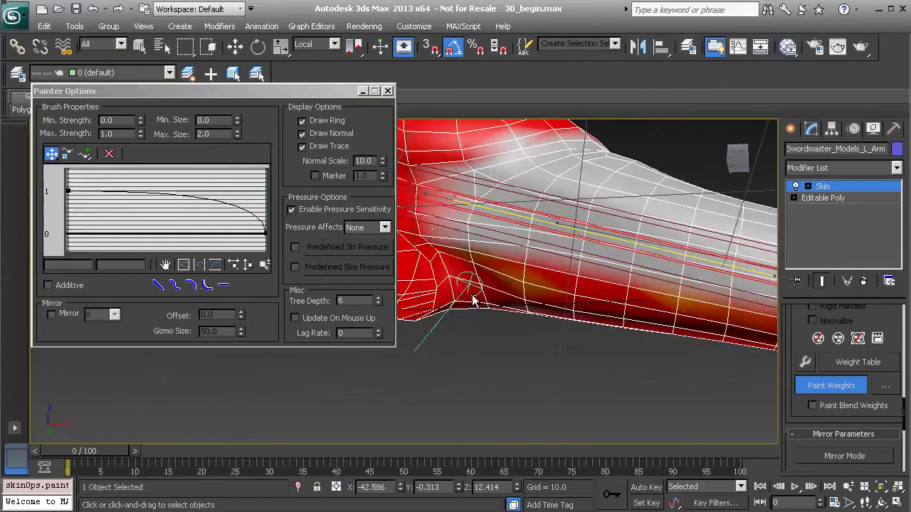
mouse_move(439, 198)
left_mouse_down()
mouse_move(420, 202)
mouse_move(475, 215)
left_mouse_up()
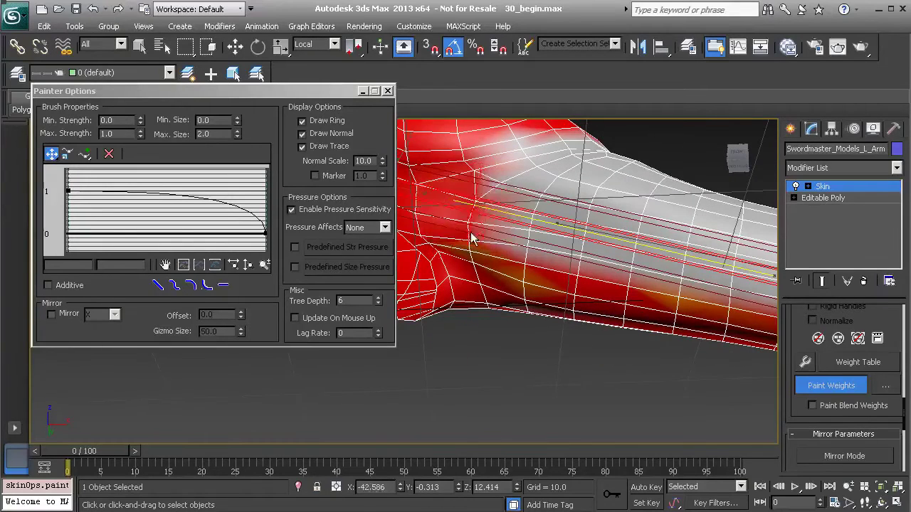
middle_click_drag(475, 246, 596, 340, "alt")
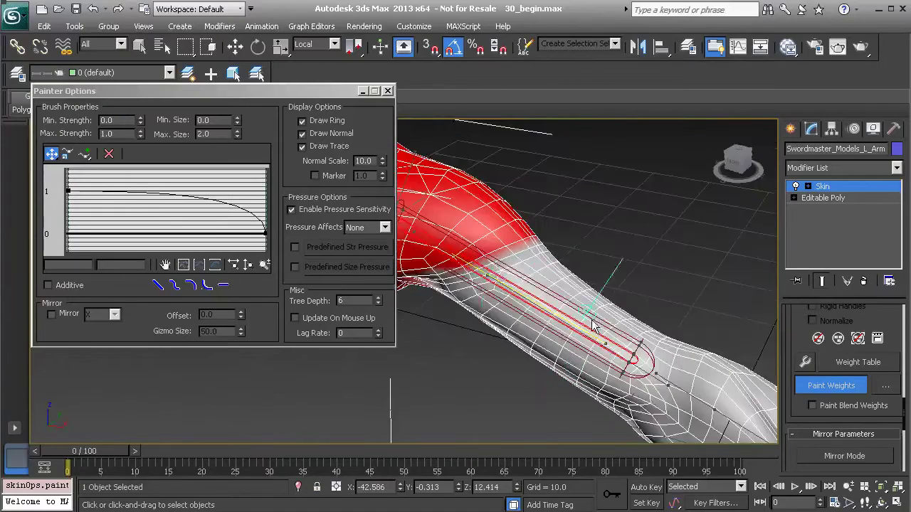
middle_click_drag(483, 276, 500, 246, "alt")
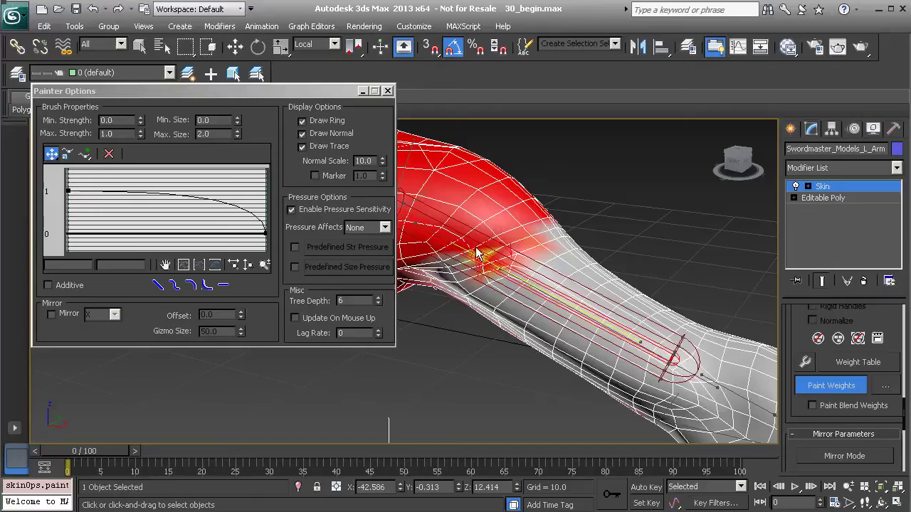
middle_click_drag(482, 262, 487, 212, "alt")
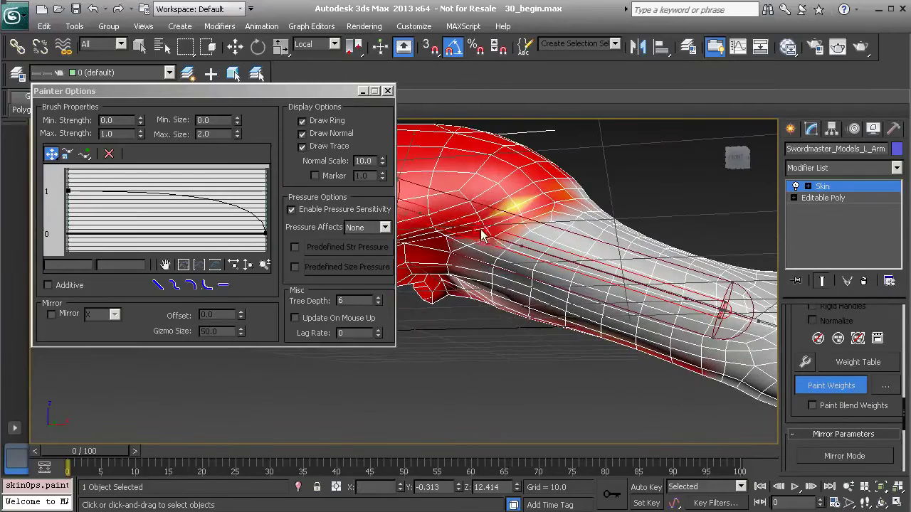
middle_click_drag(470, 250, 468, 272, "alt")
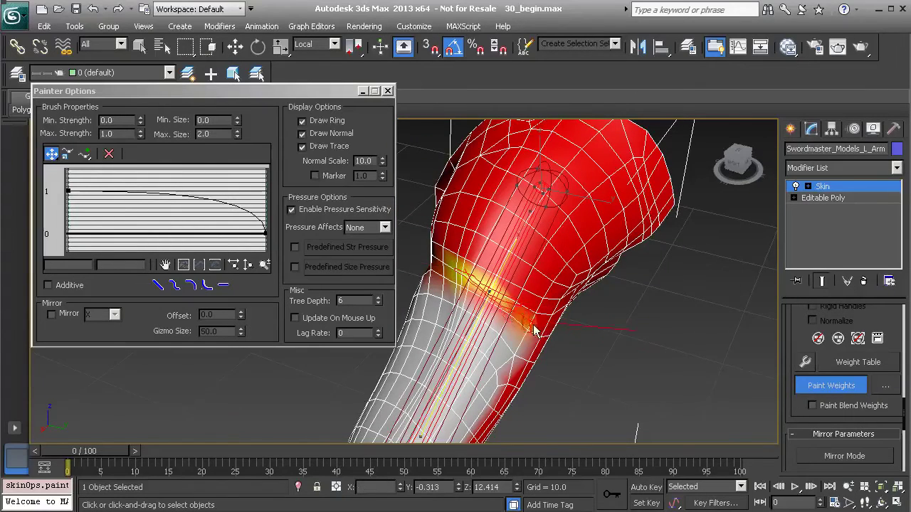
middle_click_drag(515, 313, 472, 429, "alt")
Step: Scrub the animation to frame 13 and back to 0, inspecting how the shoulder and bent elbow deform
mouse_move(106, 466)
left_mouse_down()
mouse_move(207, 470)
mouse_move(149, 475)
mouse_move(195, 471)
left_mouse_up()
middle_click_drag(562, 370, 424, 353, "alt")
middle_click_drag(495, 347, 587, 350, "alt")
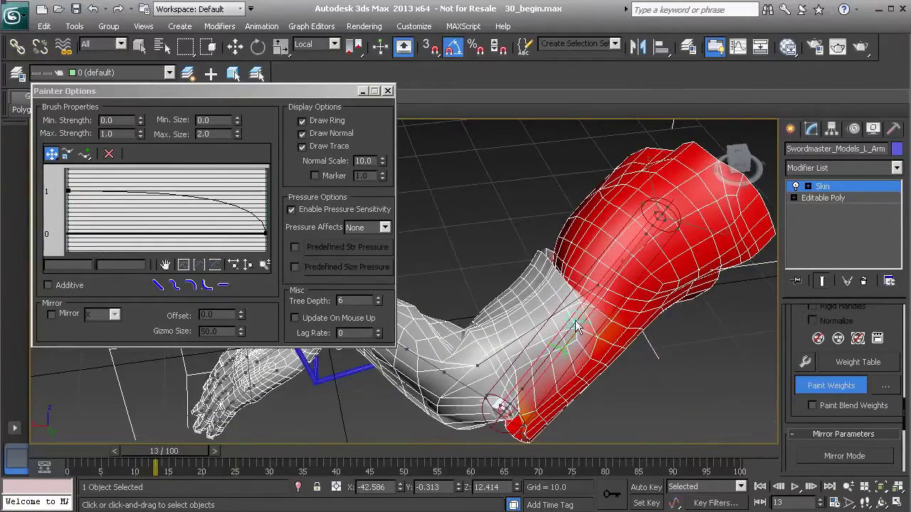
middle_click_drag(523, 402, 530, 365, "alt")
left_click_drag(166, 457, 79, 464)
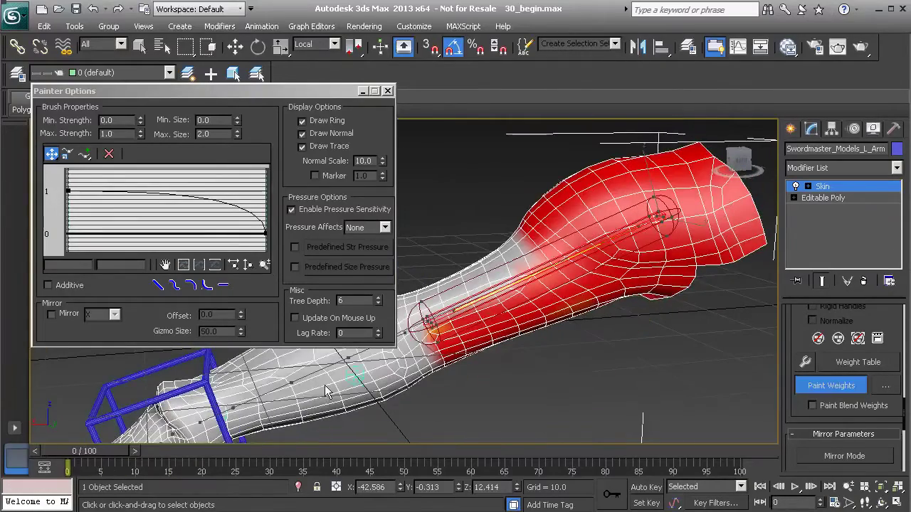
Step: Stop painting, select Bn_Muscle01 in the Skin bone list, and shift its elbow-side envelope end toward the shoulder
left_click(818, 391)
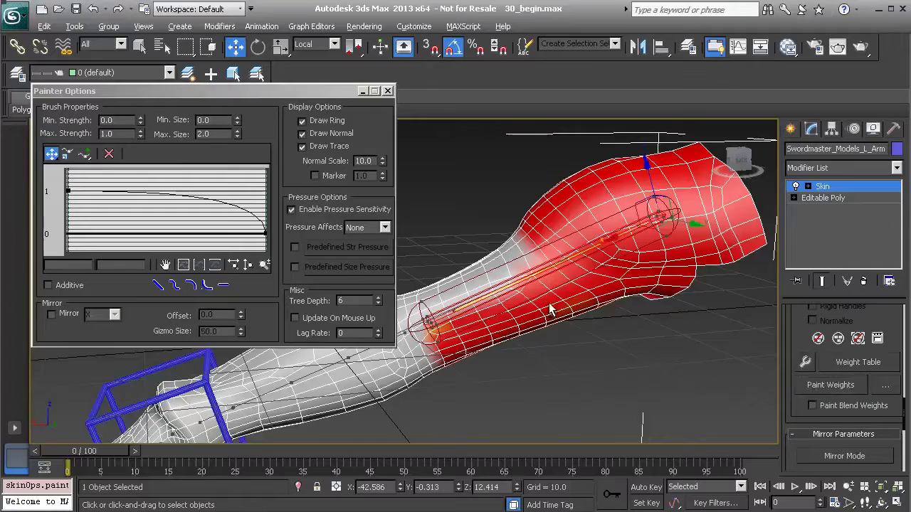
middle_click_drag(549, 309, 494, 342, "alt")
scroll(539, 331, "up", 2)
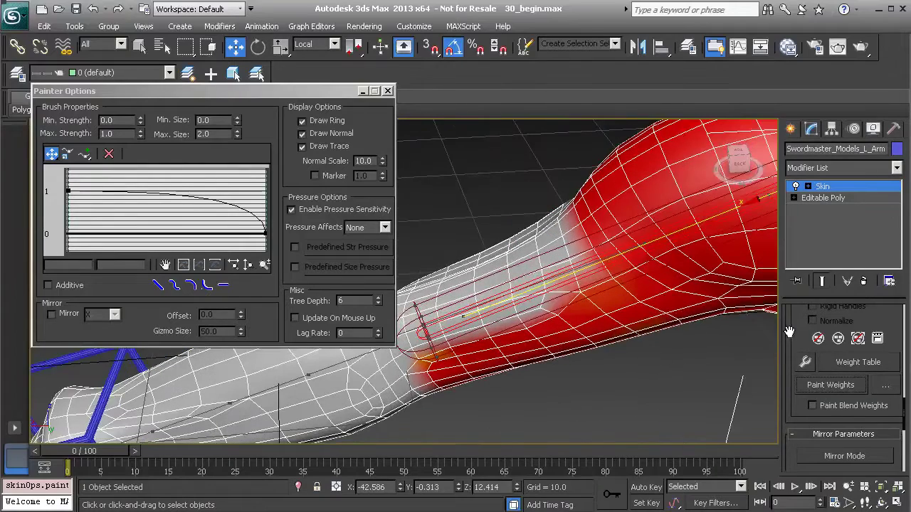
scroll(789, 332, "up", 8)
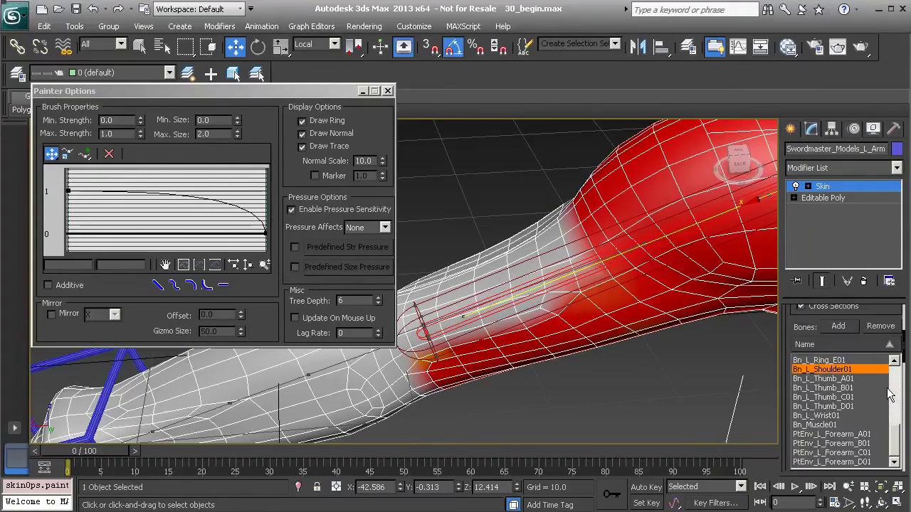
left_click(825, 425)
middle_click_drag(427, 313, 489, 381)
left_click_drag(487, 378, 626, 342)
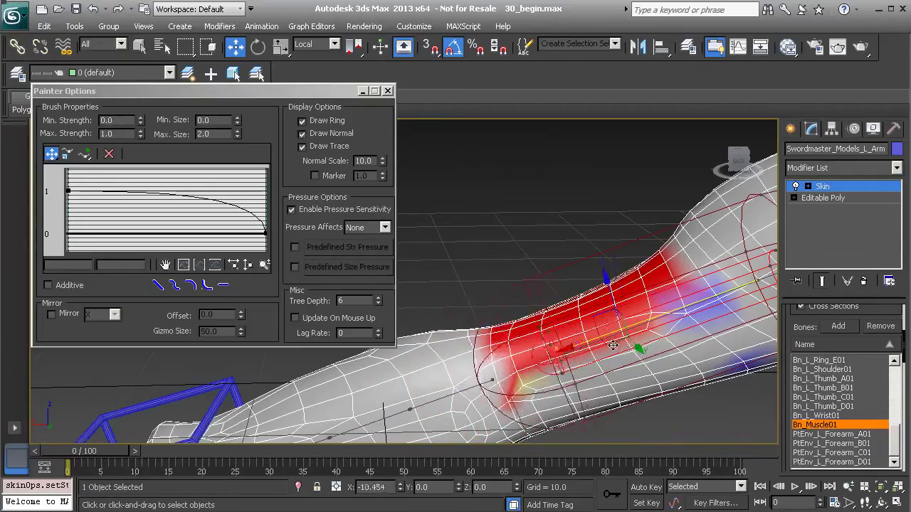
Step: Scrub the animation forward and back to frame 0 to check how the muscle bone deforms the upper arm
middle_click_drag(591, 344, 557, 322, "alt")
left_click_drag(98, 451, 203, 451)
middle_click_drag(512, 299, 613, 360, "alt")
left_click_drag(214, 452, 97, 437)
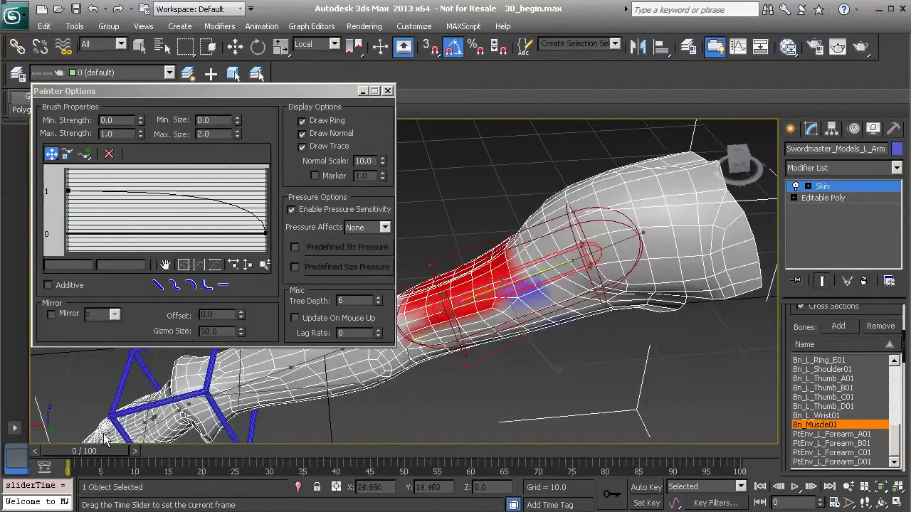
Step: Shorten the muscle bone's envelope from its shoulder-side end and set the animation to frame 6
key("w")
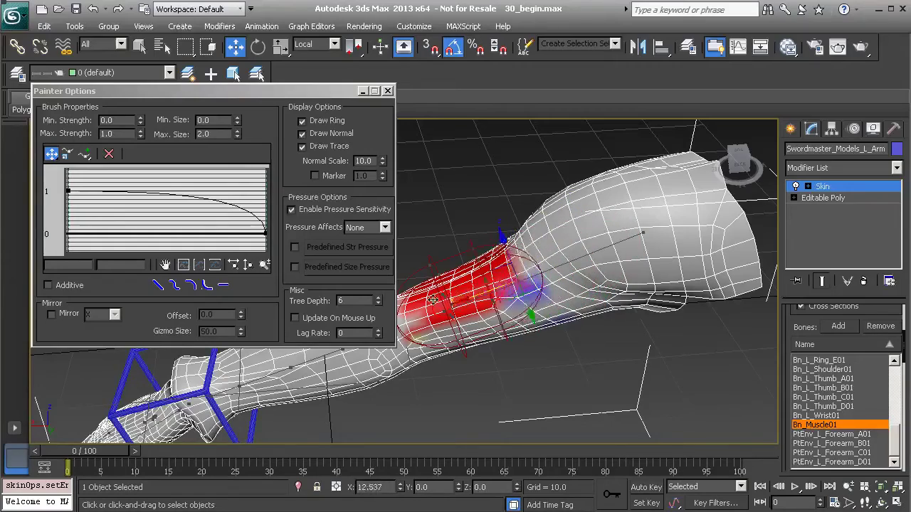
left_click_drag(114, 460, 152, 454)
key("w")
middle_click_drag(510, 338, 611, 316, "alt")
left_click_drag(177, 466, 147, 459)
middle_click_drag(459, 363, 506, 361, "alt")
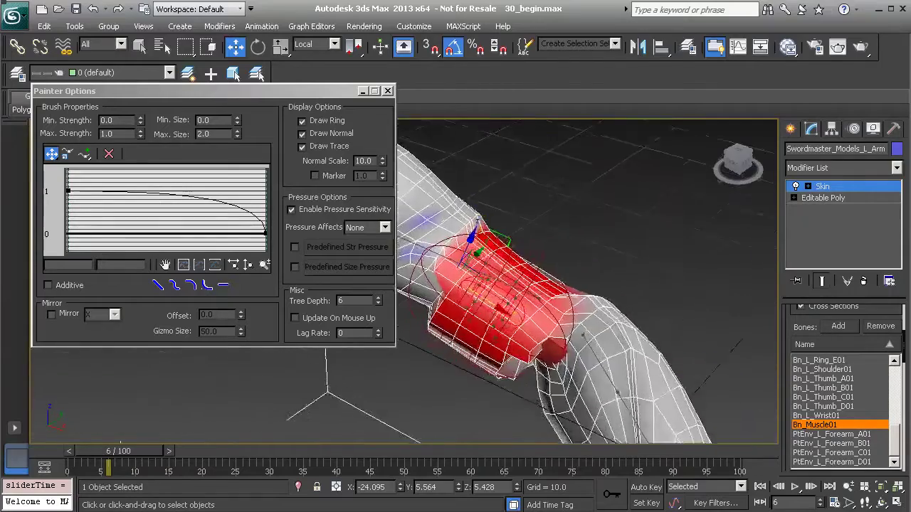
Step: Slide the muscle envelope's elbow-side end along its local X axis toward the elbow
scroll(593, 358, "up", 5)
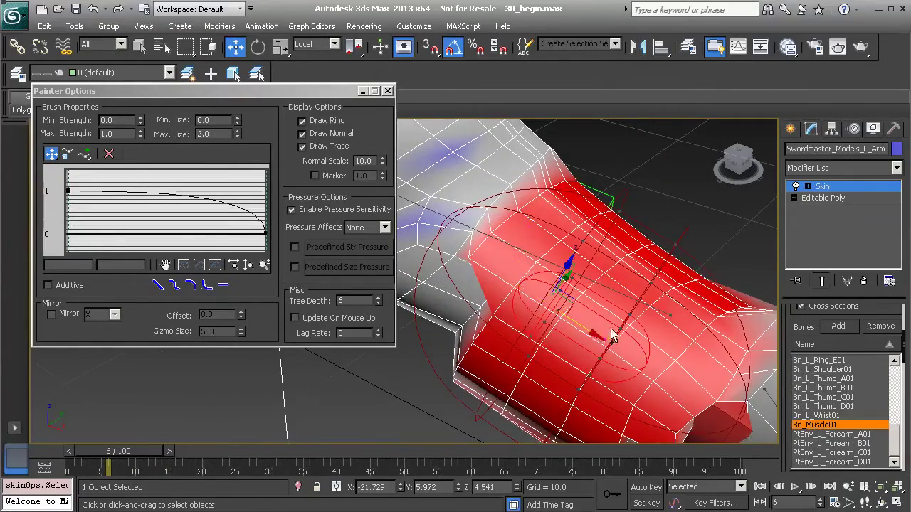
middle_click_drag(605, 331, 587, 345, "alt")
left_click_drag(570, 333, 607, 352)
scroll(607, 351, "down", 1)
middle_click_drag(616, 368, 559, 393, "alt")
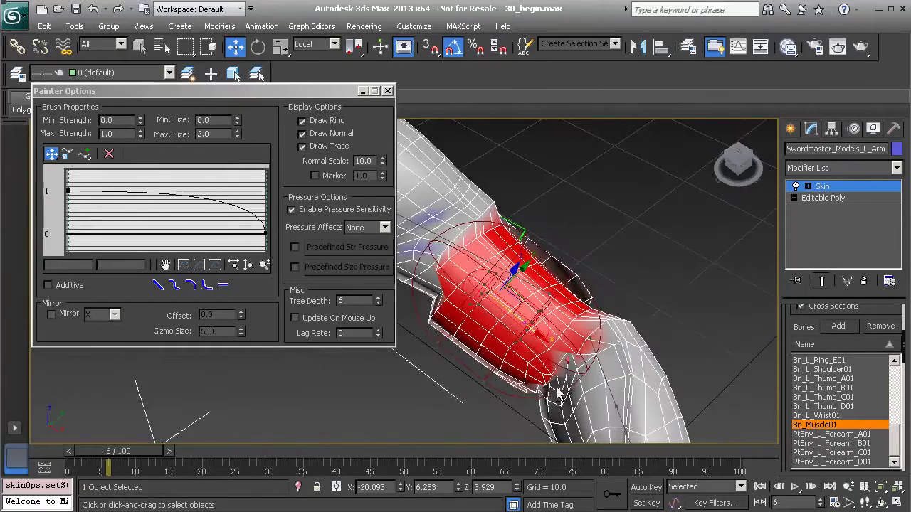
Step: Set the weight brush's maximum strength to 0.05 and pose the arm at frame 6
left_click_drag(138, 457, 85, 459)
double_click(121, 134)
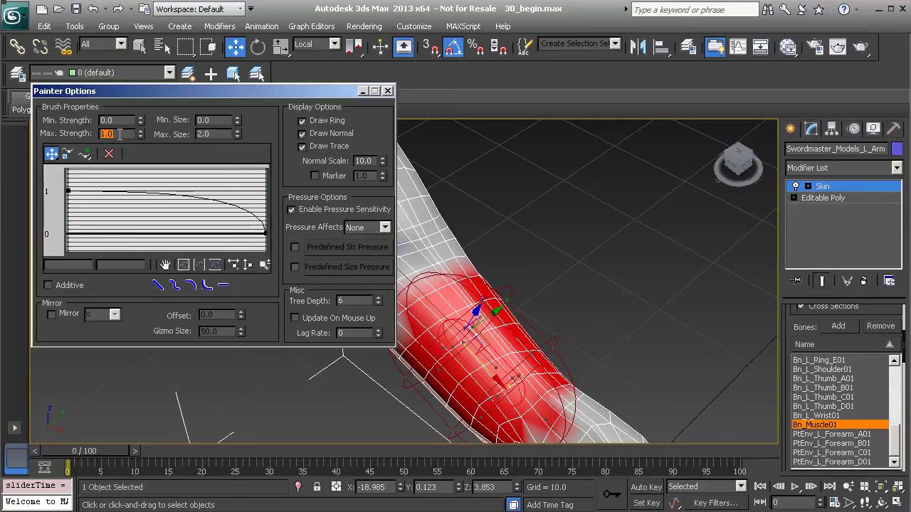
type(".05")
key("Return")
middle_click_drag(538, 272, 579, 306, "alt")
mouse_move(508, 325)
middle_mouse_down()
mouse_move(575, 277)
mouse_move(530, 323)
middle_mouse_up()
left_click_drag(89, 456, 123, 455)
middle_click_drag(497, 297, 720, 371, "alt")
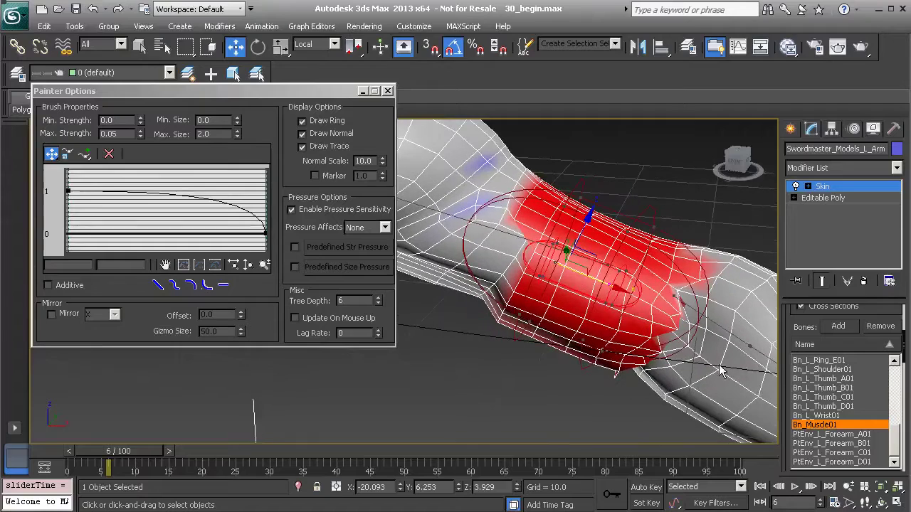
Step: Activate weight painting and paint a first light stroke on the muscle area's shoulder-side edge
left_click_drag(790, 407, 811, 266)
left_click_drag(798, 340, 807, 179)
left_click(830, 343)
mouse_move(542, 297)
middle_mouse_down()
mouse_move(532, 333)
mouse_move(525, 278)
mouse_move(573, 262)
middle_mouse_up()
left_click_drag(575, 267, 570, 286)
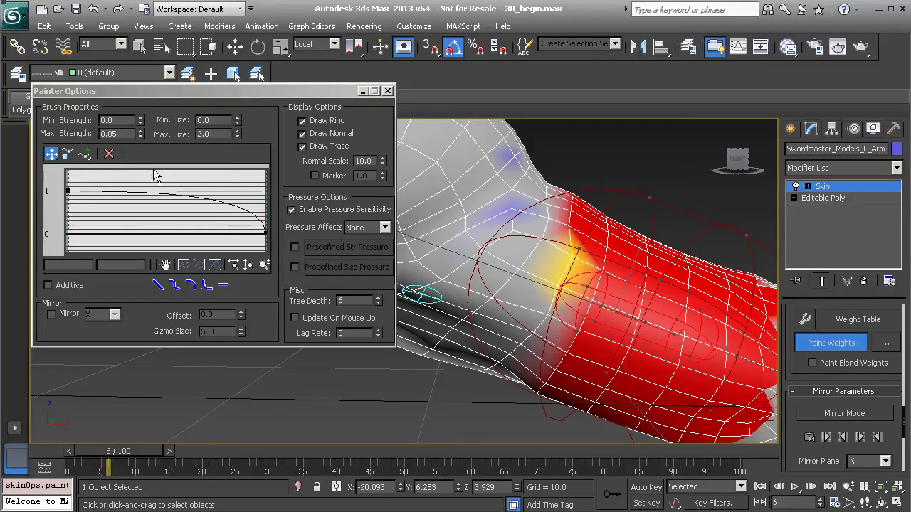
Step: Raise the brush's maximum strength to 0.2 and paint muscle weights outward over the shoulder-side edge of the upper arm
left_click(119, 133)
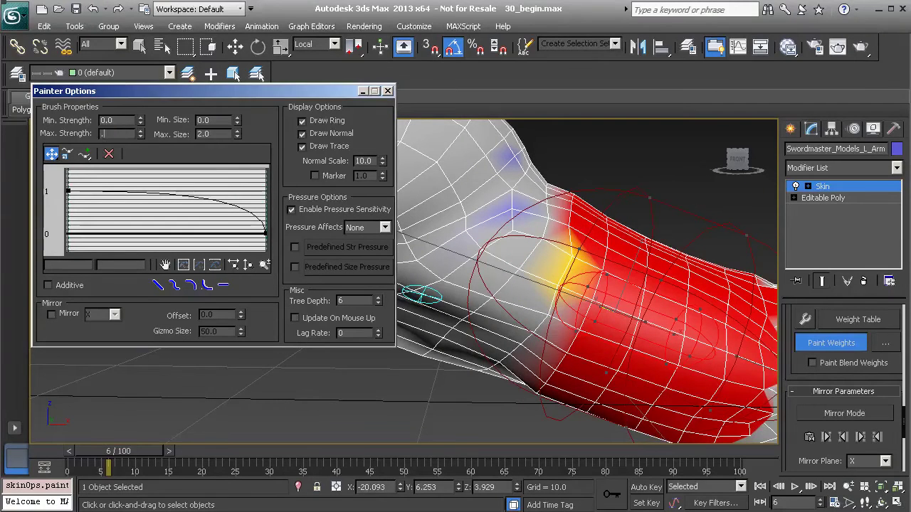
left_click_drag(575, 244, 567, 264)
mouse_move(567, 265)
middle_mouse_down("alt")
mouse_move(512, 295)
mouse_move(526, 306)
middle_mouse_up("alt")
left_click_drag(524, 306, 491, 331)
mouse_move(491, 331)
middle_mouse_down("alt")
mouse_move(528, 331)
mouse_move(534, 281)
middle_mouse_up("alt")
left_click_drag(533, 281, 496, 337)
middle_click_drag(490, 384, 528, 288, "alt")
left_click_drag(528, 288, 475, 369)
middle_click_drag(475, 369, 517, 308, "alt")
left_click_drag(517, 308, 469, 356)
middle_click_drag(470, 356, 527, 303, "alt")
Step: Paint Bn_Muscle01 weights along the lower edge of the muscle area, from the shoulder side toward the elbow
mouse_move(518, 269)
left_mouse_down()
mouse_move(506, 296)
mouse_move(575, 346)
mouse_move(671, 439)
left_mouse_up()
left_click_drag(574, 311, 606, 350)
mouse_move(563, 291)
left_mouse_down()
mouse_move(610, 315)
mouse_move(667, 380)
left_mouse_up()
middle_click_drag(667, 380, 642, 386, "alt")
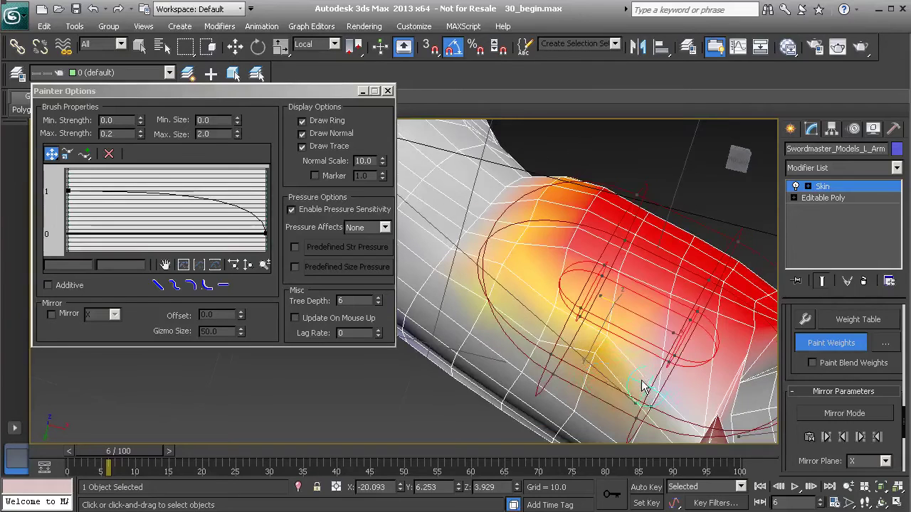
left_click_drag(595, 378, 593, 377)
mouse_move(599, 402)
left_mouse_down()
mouse_move(650, 425)
mouse_move(660, 349)
mouse_move(679, 396)
left_mouse_up()
middle_click_drag(663, 364, 647, 368, "alt")
left_click_drag(649, 368, 607, 388)
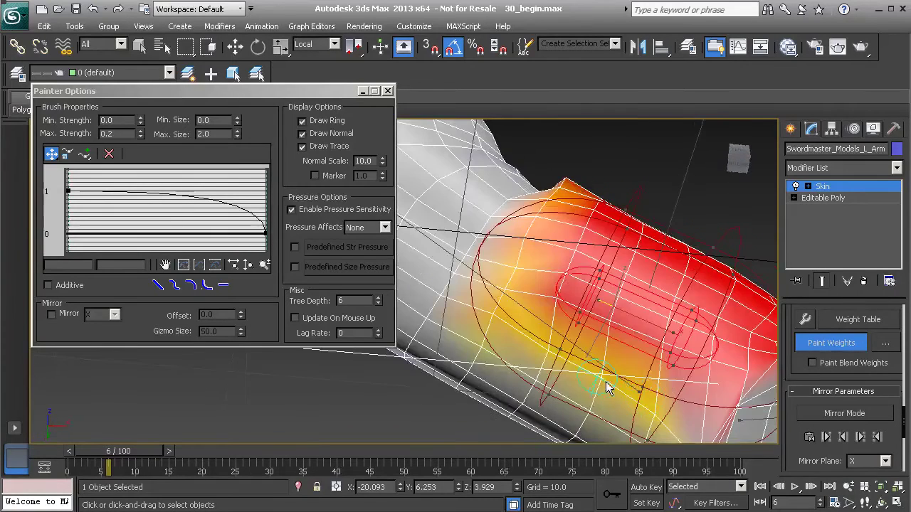
left_click_drag(546, 349, 629, 417)
Step: Blend the muscle weights into the shoulder at the front upper edge of the muscle area
middle_click_drag(604, 316, 537, 427, "alt")
left_click_drag(521, 348, 521, 329)
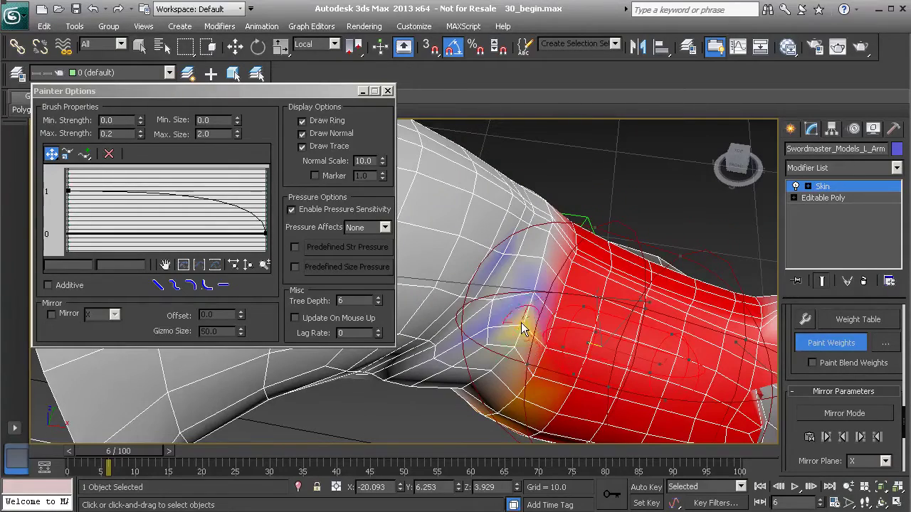
mouse_move(517, 358)
middle_mouse_down("alt")
mouse_move(501, 356)
mouse_move(484, 331)
mouse_move(507, 331)
mouse_move(489, 330)
mouse_move(498, 324)
middle_mouse_up("alt")
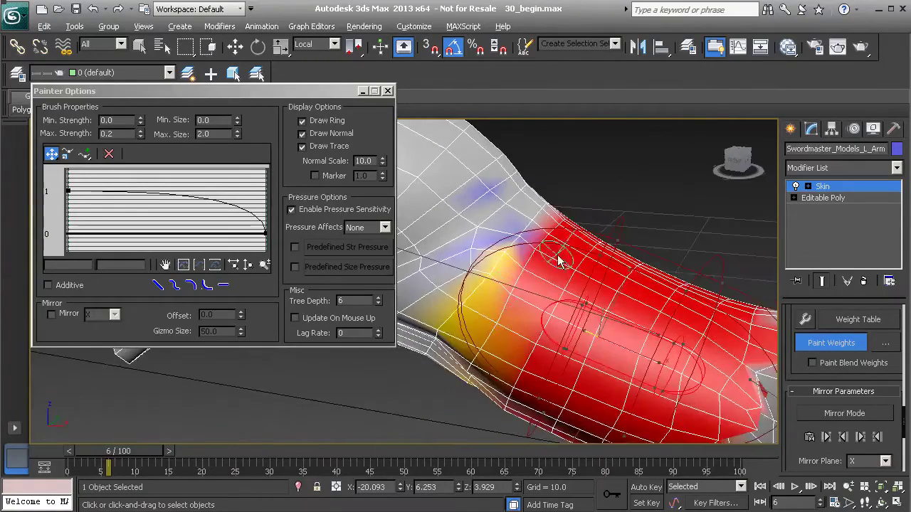
Step: Paint soft muscle weights along the back side of the upper arm, from near the elbow toward the shoulder
middle_click_drag(541, 262, 535, 250, "alt")
mouse_move(590, 235)
middle_mouse_down("alt")
mouse_move(559, 290)
mouse_move(538, 305)
mouse_move(533, 291)
mouse_move(533, 315)
mouse_move(562, 291)
mouse_move(548, 291)
mouse_move(610, 291)
middle_mouse_up("alt")
mouse_move(535, 321)
left_mouse_down()
mouse_move(509, 331)
mouse_move(544, 295)
mouse_move(515, 320)
mouse_move(586, 283)
left_mouse_up()
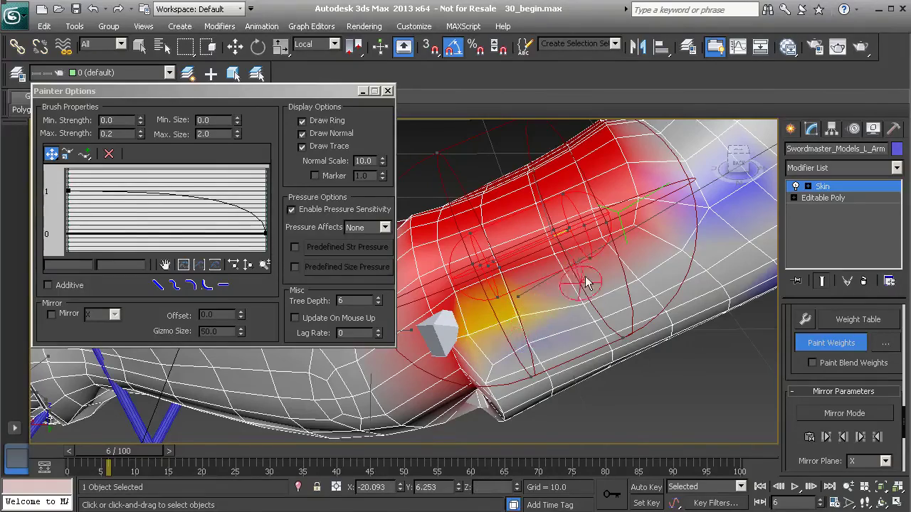
mouse_move(587, 283)
middle_mouse_down("alt")
mouse_move(644, 283)
mouse_move(562, 300)
mouse_move(517, 328)
middle_mouse_up("alt")
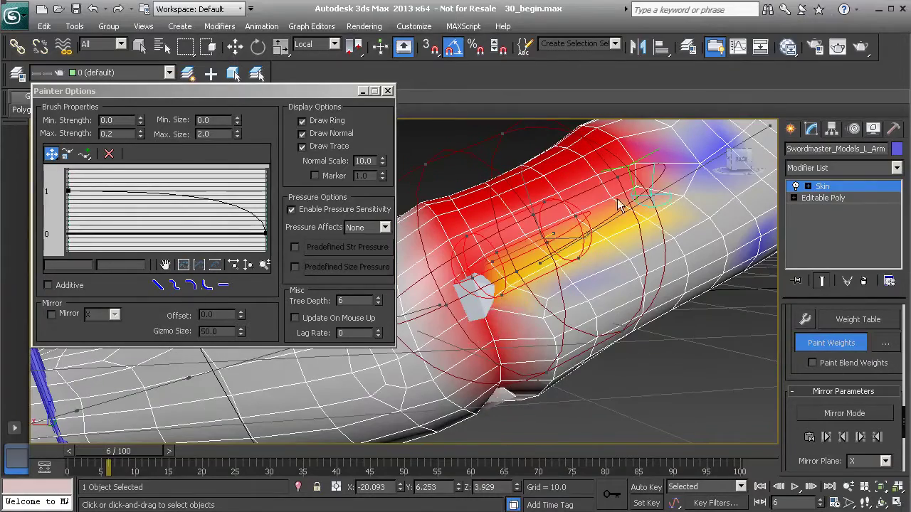
middle_click_drag(598, 304, 756, 331, "alt")
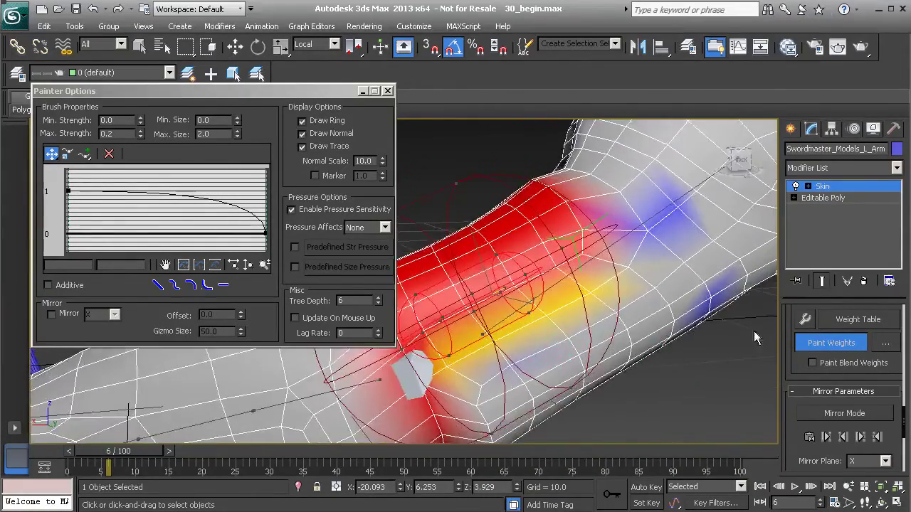
Step: Select the shoulder bone's envelope and paint its weights at strength 0.2 around the borders of the muscle area
left_click(819, 345)
left_click(688, 191)
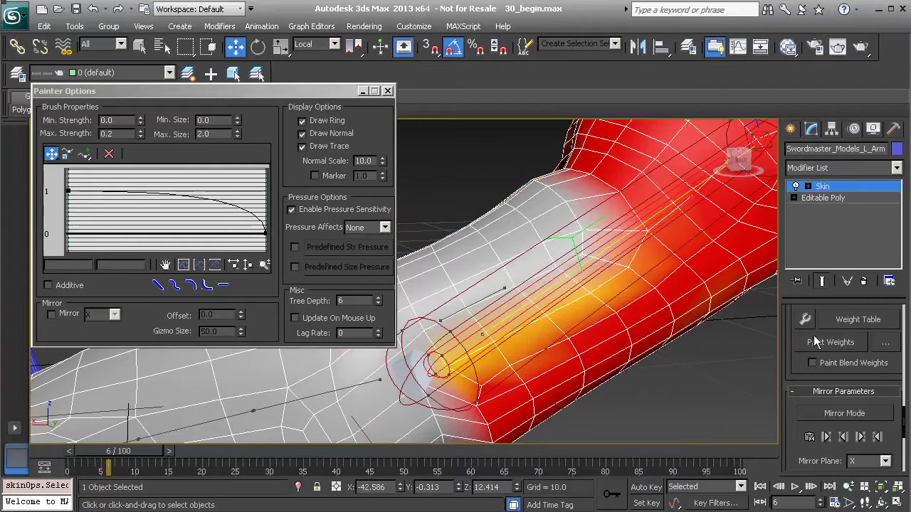
left_click(818, 344)
mouse_move(581, 362)
middle_mouse_down("alt")
mouse_move(578, 317)
mouse_move(520, 336)
middle_mouse_up("alt")
left_click_drag(527, 350, 552, 402)
middle_click_drag(553, 403, 529, 346, "alt")
left_click_drag(491, 204, 490, 276)
middle_click_drag(498, 293, 498, 265, "alt")
mouse_move(500, 216)
left_mouse_down()
mouse_move(494, 249)
mouse_move(507, 235)
left_mouse_up()
middle_click_drag(508, 236, 503, 315, "alt")
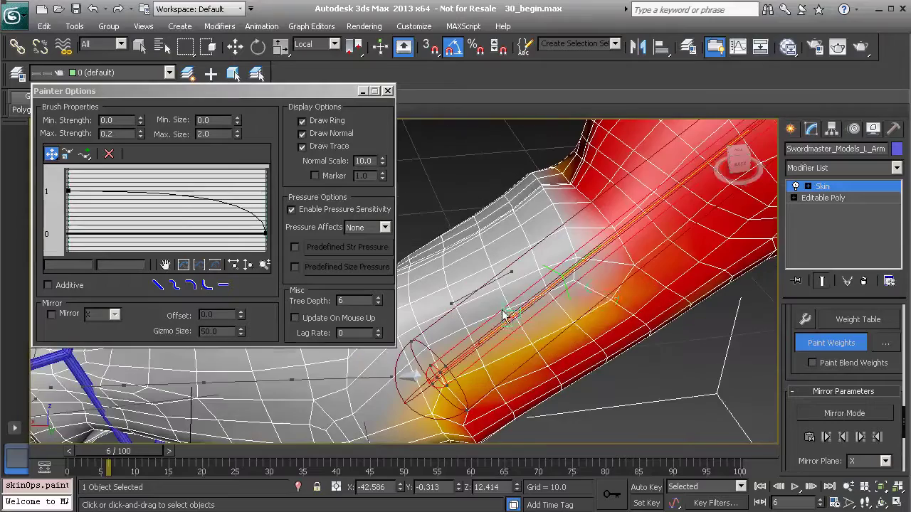
Step: Paint the shoulder bone's weights down the back of the upper arm to the elbow
mouse_move(530, 313)
left_mouse_down()
mouse_move(434, 360)
mouse_move(441, 386)
left_mouse_up()
mouse_move(441, 386)
middle_mouse_down("alt")
mouse_move(488, 365)
mouse_move(463, 339)
middle_mouse_up("alt")
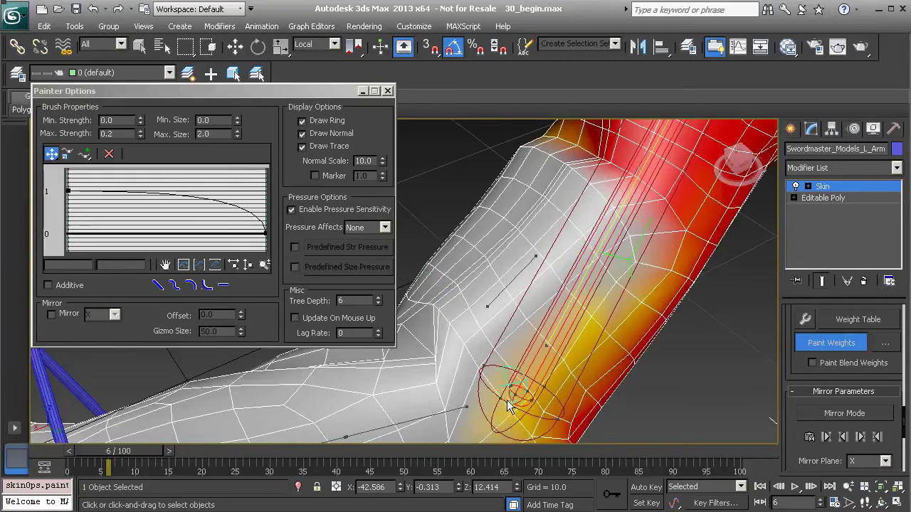
middle_click_drag(500, 407, 488, 365, "alt")
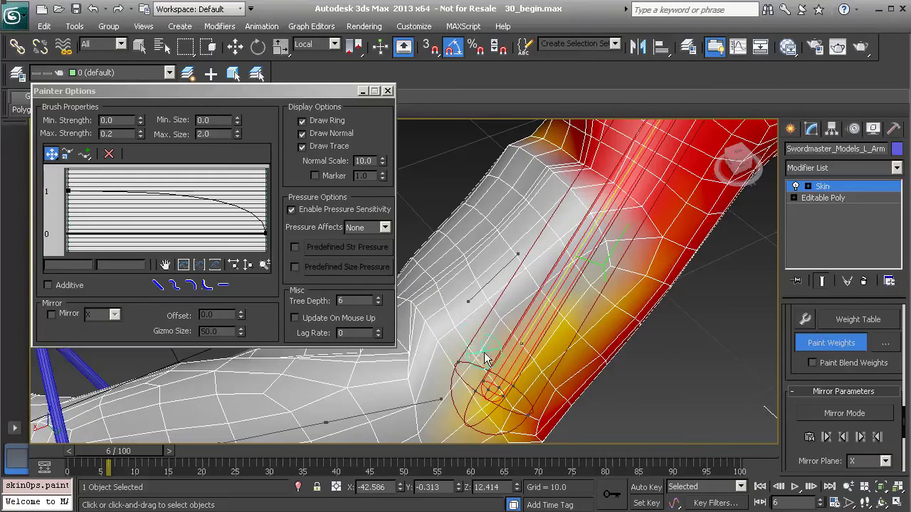
Step: Set the maximum brush size to 1.0 and paint shoulder bone weights along the side of the upper arm above the elbow
double_click(210, 133)
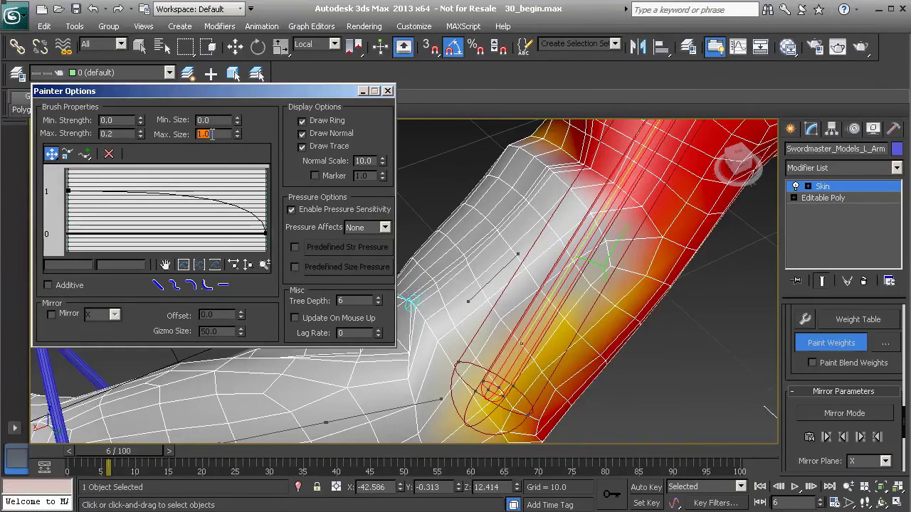
scroll(475, 269, "up", 5)
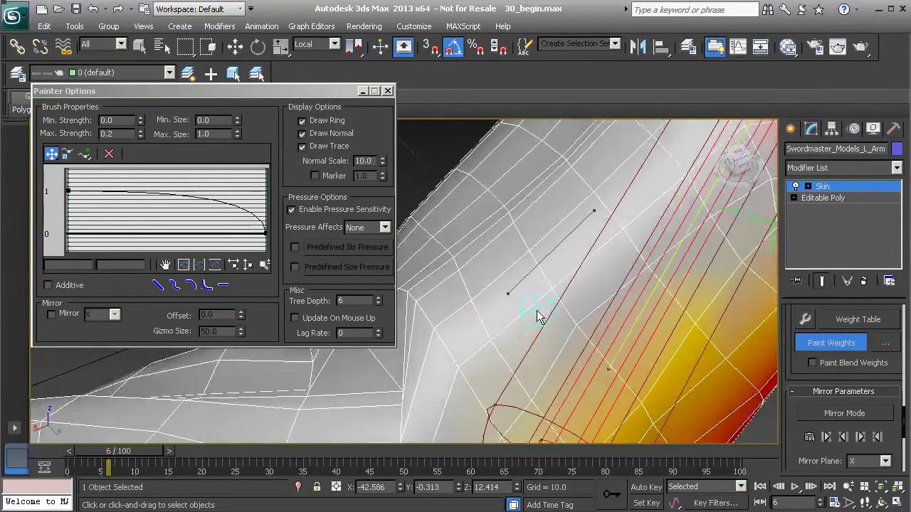
left_click_drag(534, 305, 545, 349)
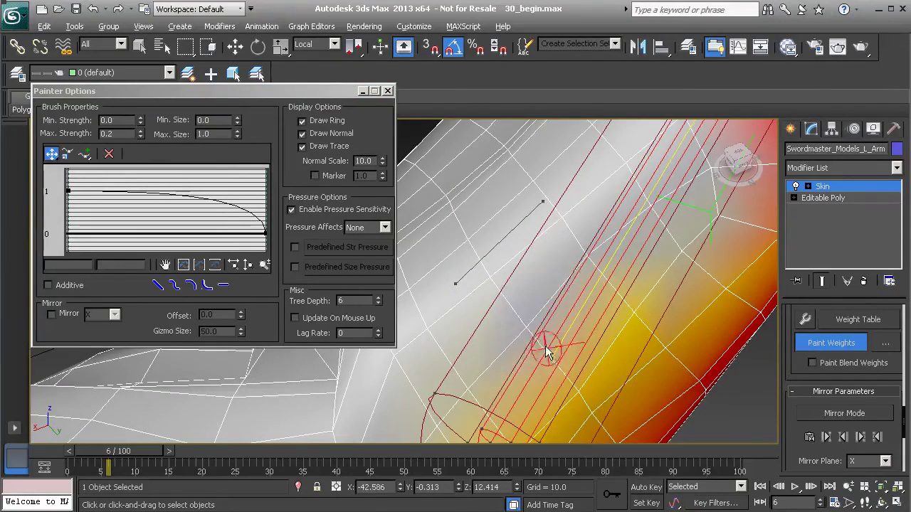
left_click_drag(590, 238, 588, 252)
left_click(607, 265)
Step: Set the maximum brush strength to 0.05 and softly paint shoulder weights along the border between the muscle area and the shoulder
middle_click_drag(634, 273, 578, 294, "alt")
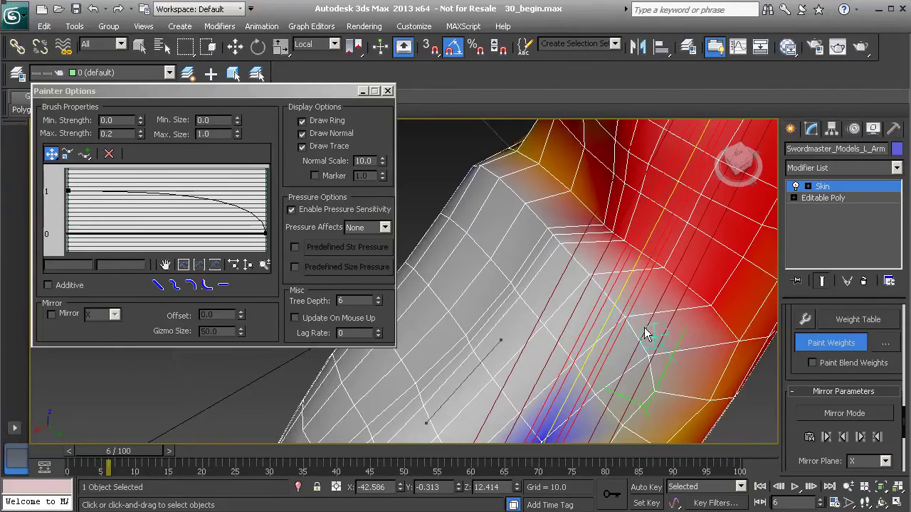
left_click(122, 135)
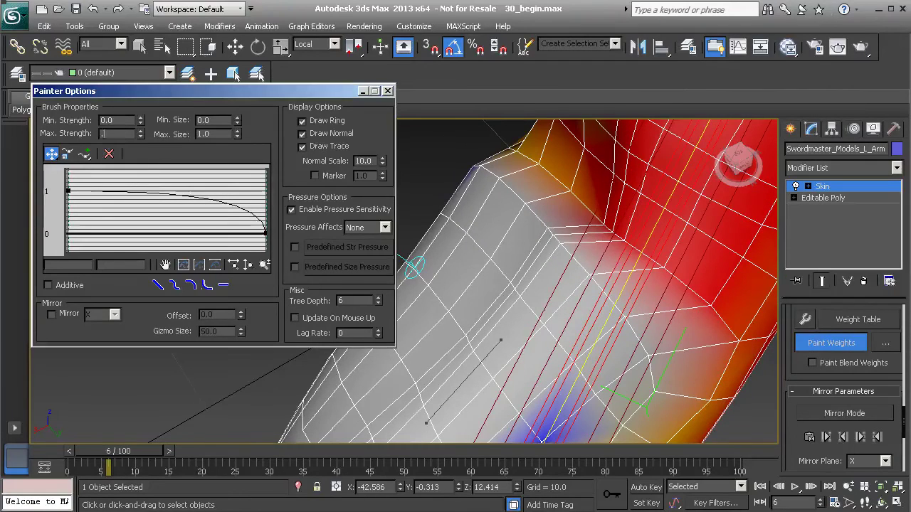
left_click_drag(646, 341, 612, 298, "alt")
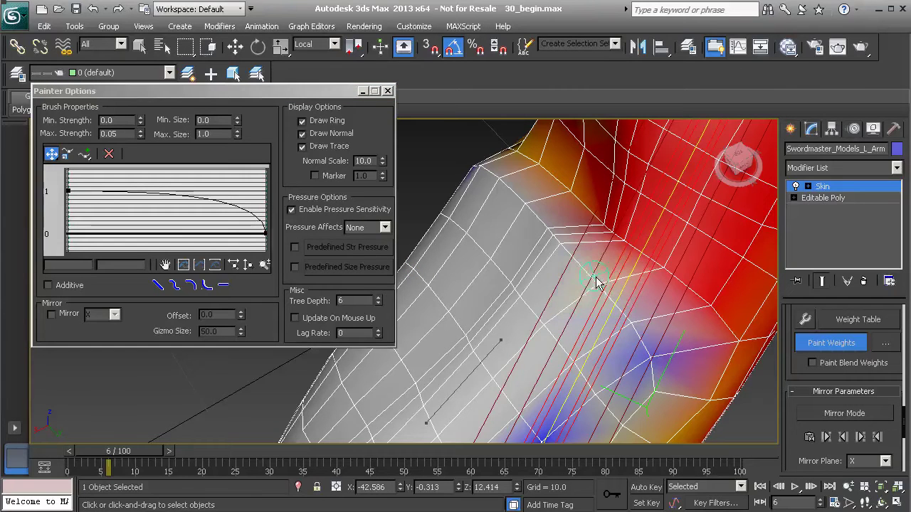
mouse_move(594, 307)
middle_mouse_down("alt")
mouse_move(595, 299)
mouse_move(580, 315)
middle_mouse_up("alt")
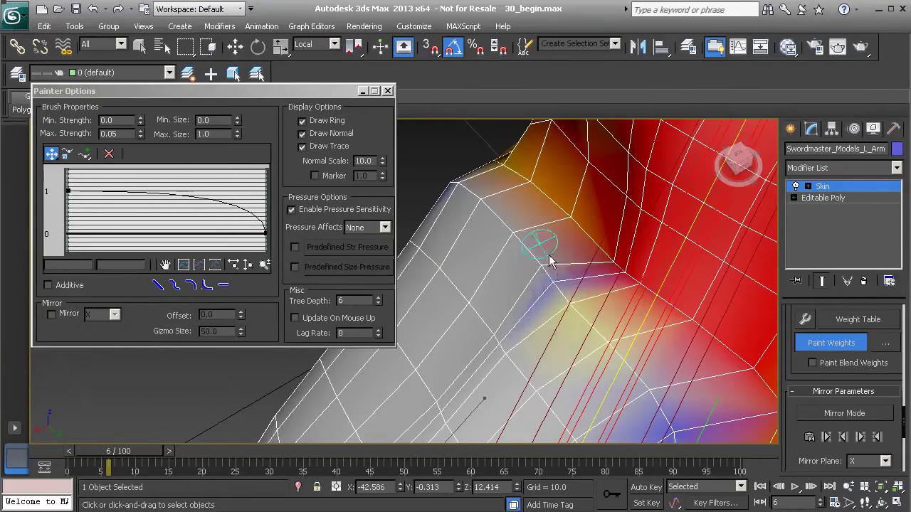
mouse_move(545, 260)
left_mouse_down()
mouse_move(488, 205)
mouse_move(453, 190)
mouse_move(474, 197)
left_mouse_up()
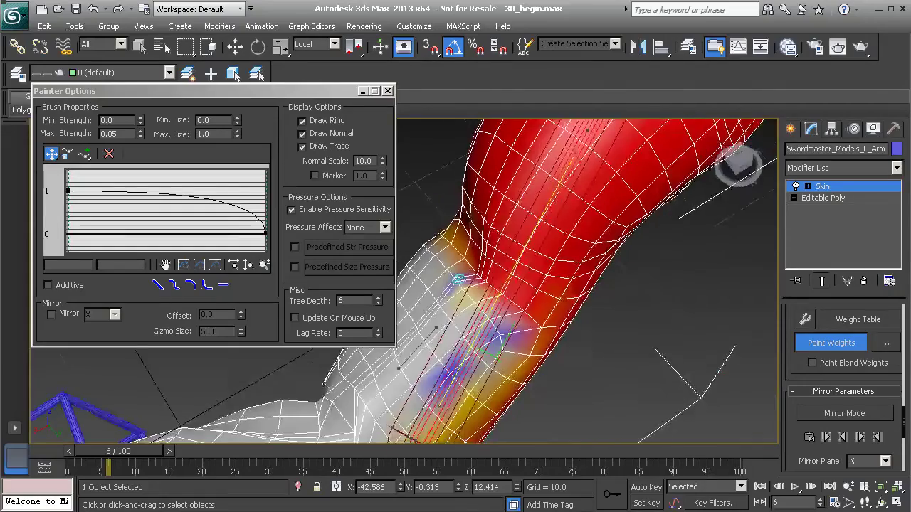
Step: Scrub the animation to frame 12 and back to frame 0, examining the painted arm's deformation from several sides
mouse_move(458, 280)
middle_mouse_down("alt")
mouse_move(537, 203)
mouse_move(534, 237)
middle_mouse_up("alt")
mouse_move(128, 467)
left_mouse_down()
mouse_move(178, 467)
mouse_move(135, 467)
mouse_move(163, 466)
left_mouse_up()
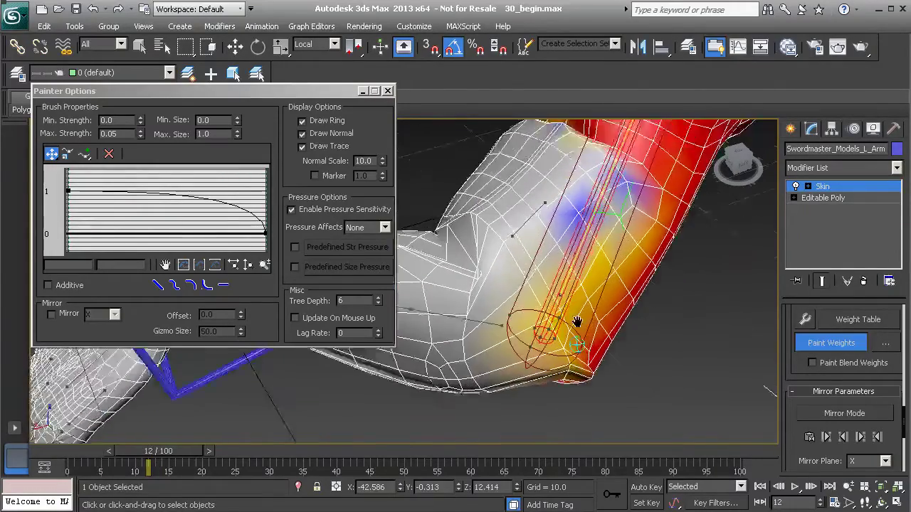
mouse_move(569, 270)
middle_mouse_down("alt")
mouse_move(691, 330)
mouse_move(522, 339)
mouse_move(576, 345)
mouse_move(552, 285)
mouse_move(549, 324)
middle_mouse_up("alt")
left_click_drag(160, 453, 121, 461)
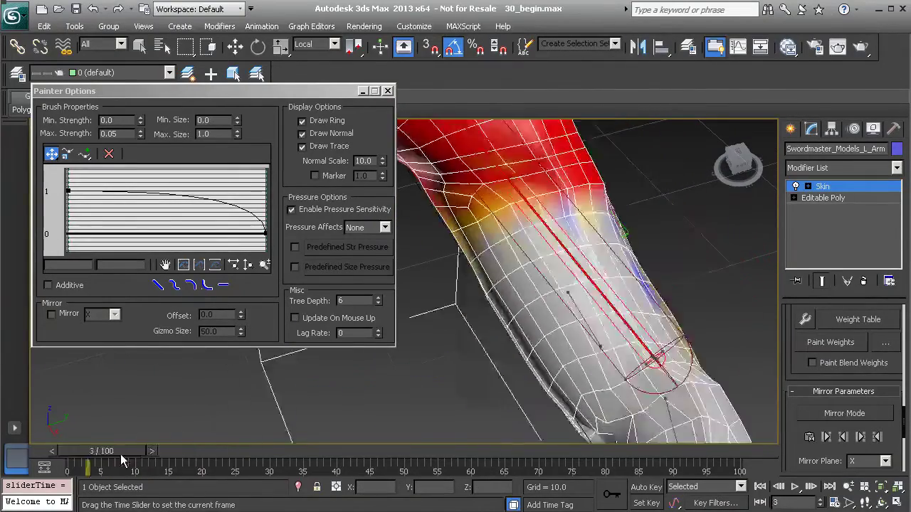
left_click_drag(121, 459, 101, 459)
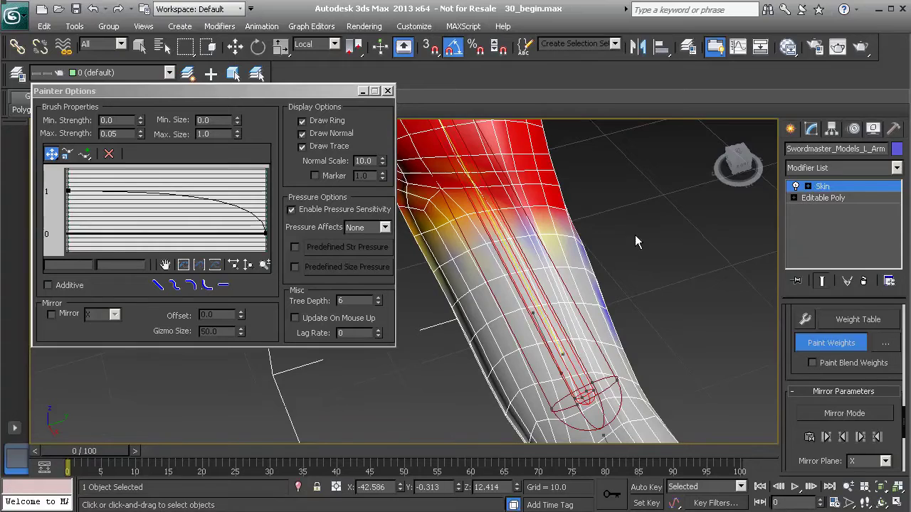
Step: Exit the Skin modifier's envelope editing, close the Painter Options and deselect the arm mesh
left_click(869, 185)
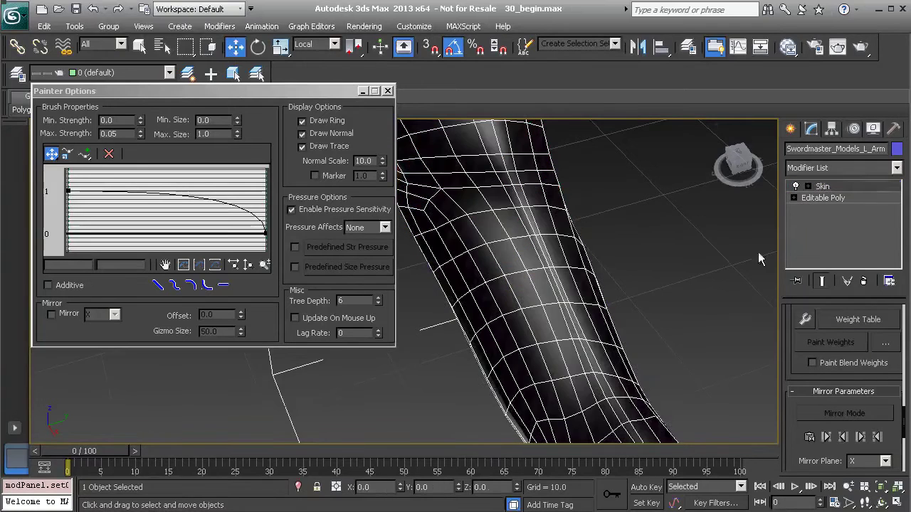
middle_click_drag(527, 279, 538, 278, "alt")
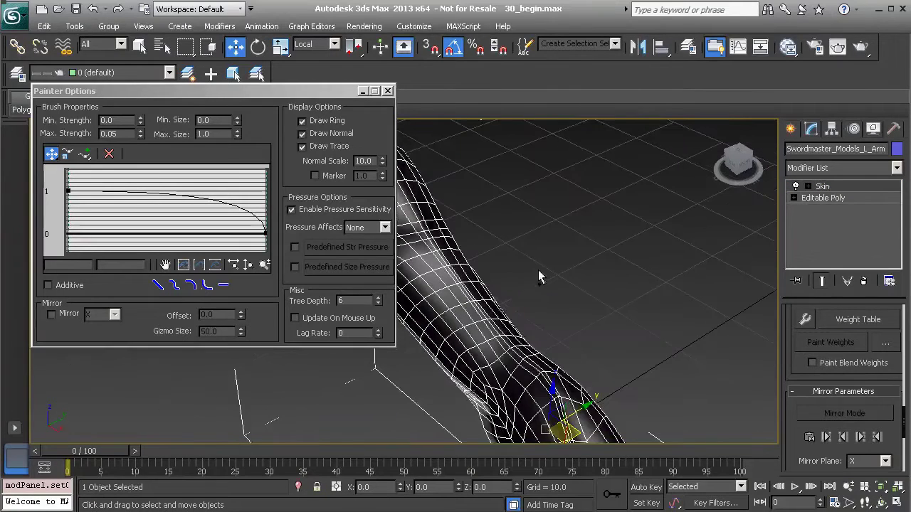
left_click(387, 90)
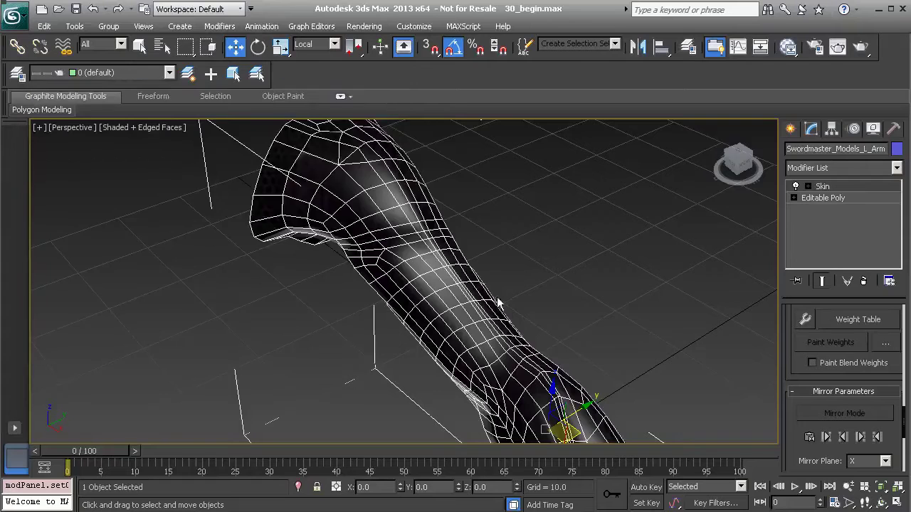
left_click(521, 240)
Step: Examine the unselected arm's deformation from several angles while scrubbing the elbow animation, returning to frame 0
middle_click_drag(435, 276, 453, 265, "alt")
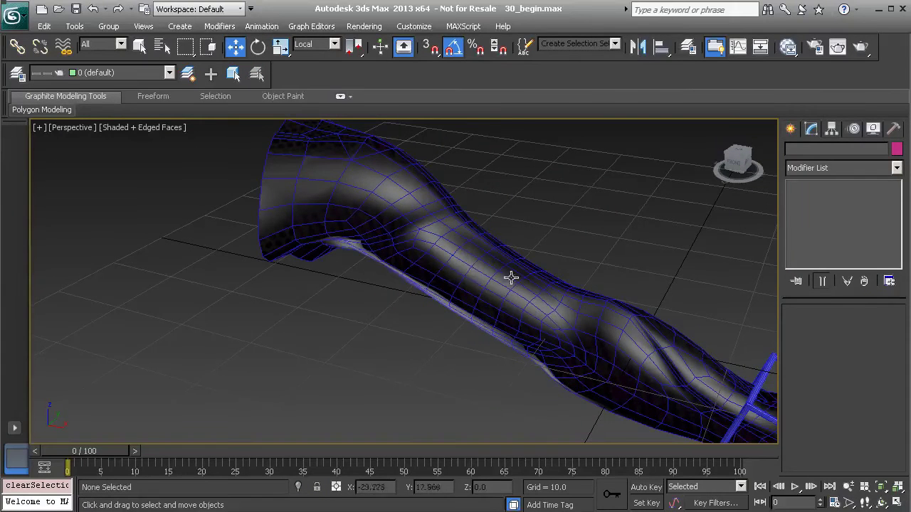
middle_click_drag(473, 266, 423, 273, "alt")
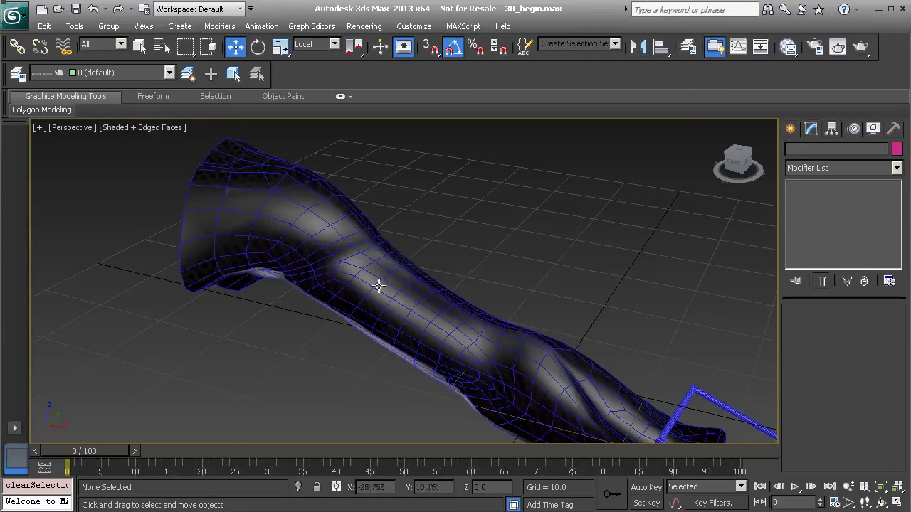
middle_click_drag(361, 277, 356, 226, "alt")
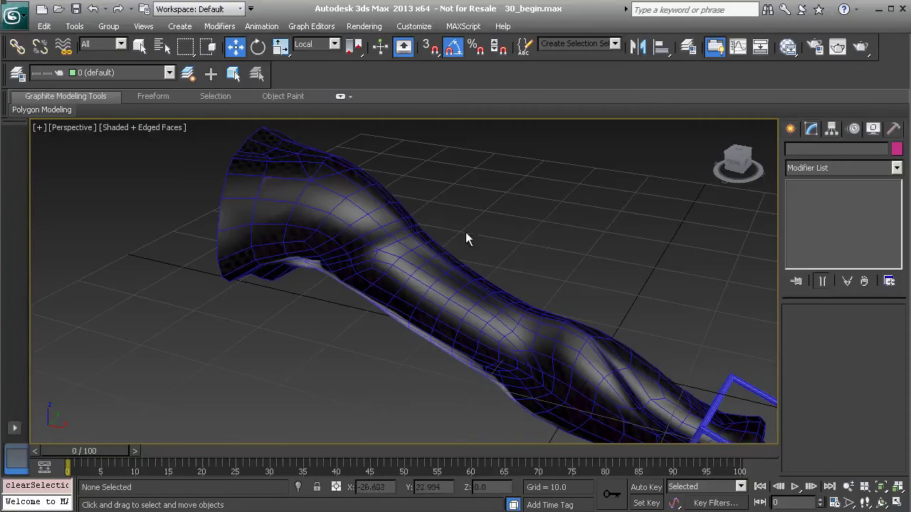
middle_click_drag(483, 225, 495, 249, "alt")
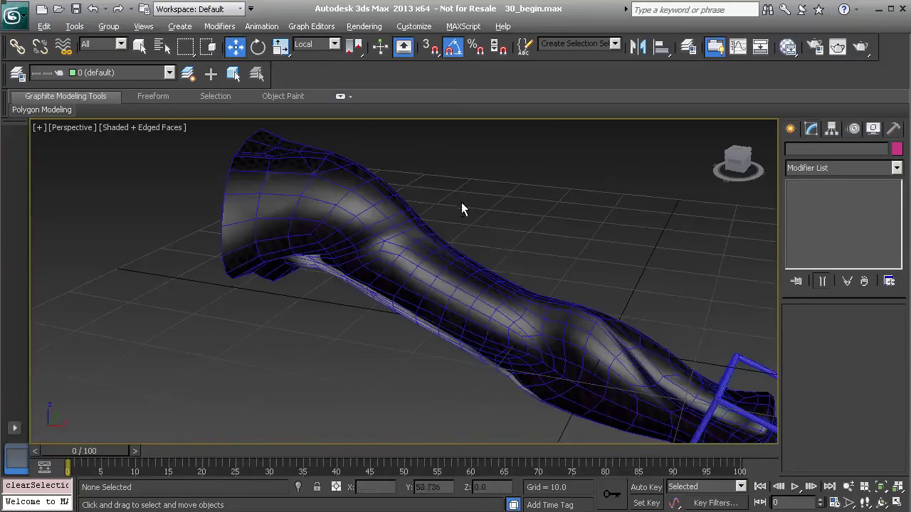
middle_click_drag(461, 207, 424, 247, "alt")
left_click_drag(95, 449, 47, 463)
key("w")
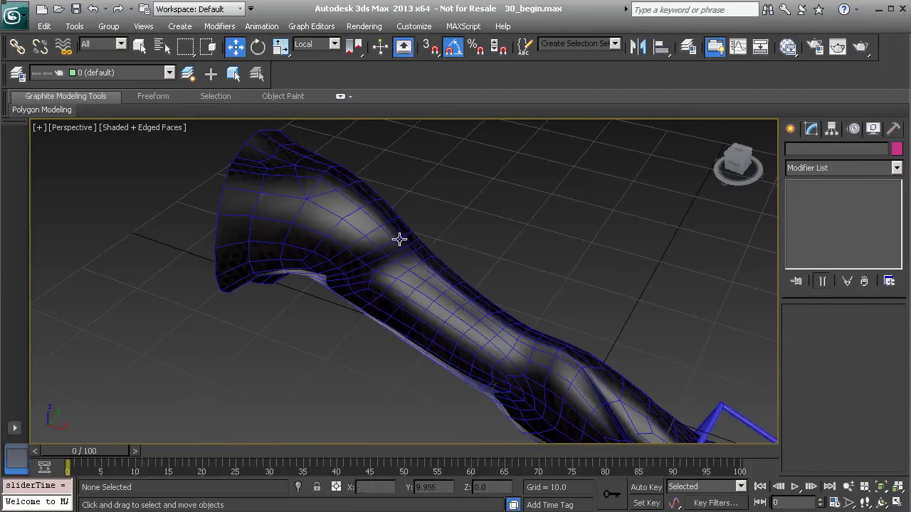
middle_click_drag(475, 309, 486, 264, "alt")
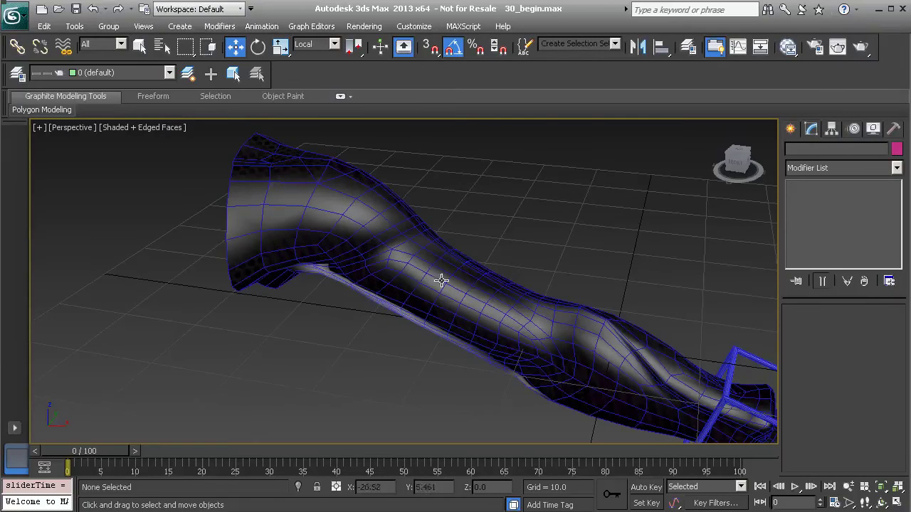
middle_click_drag(469, 303, 400, 261, "alt")
left_click_drag(114, 450, 89, 450)
key("w")
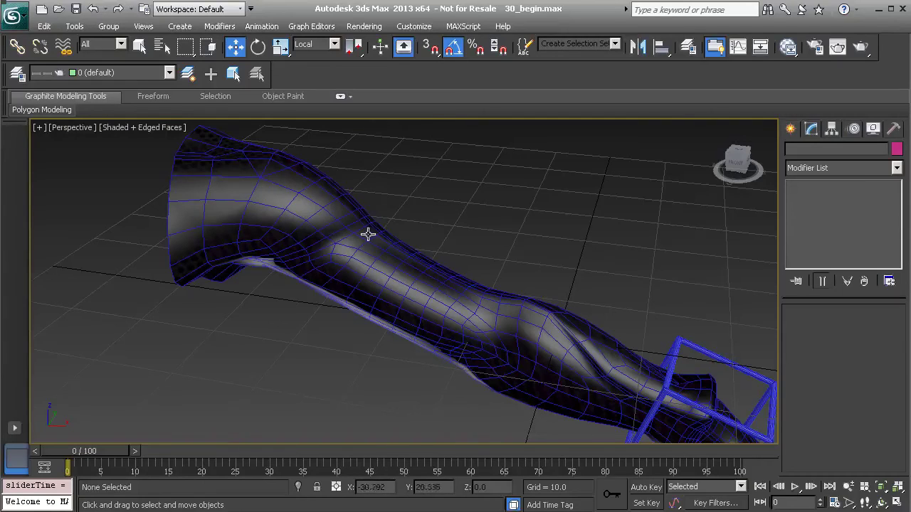
mouse_move(446, 235)
middle_mouse_down()
mouse_move(376, 229)
mouse_move(452, 236)
middle_mouse_up()
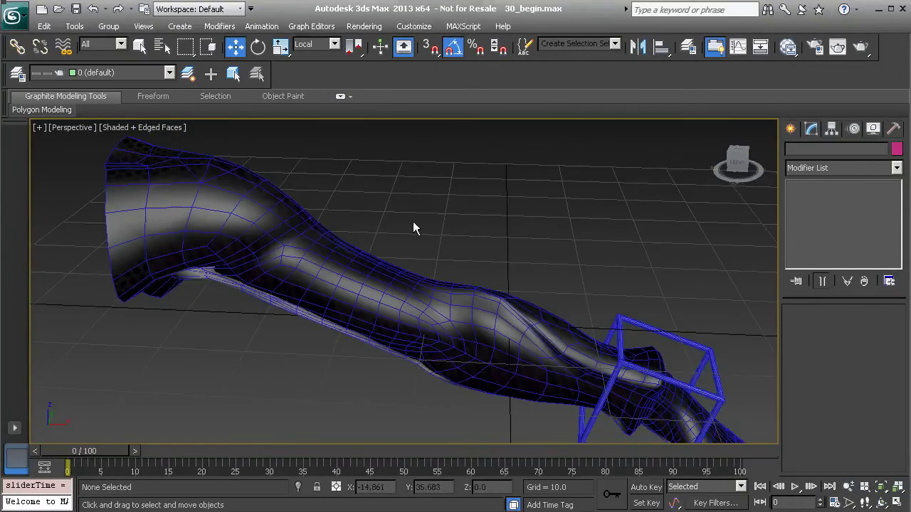